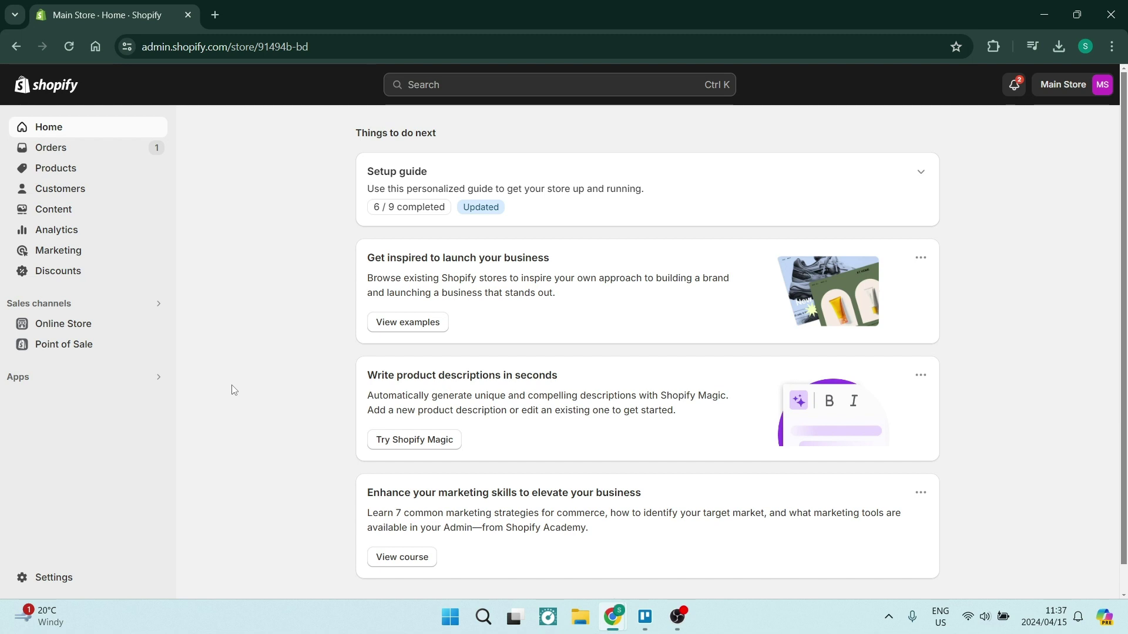
Open the Shopify App Store by way of the store's recommended apps
click(86, 385)
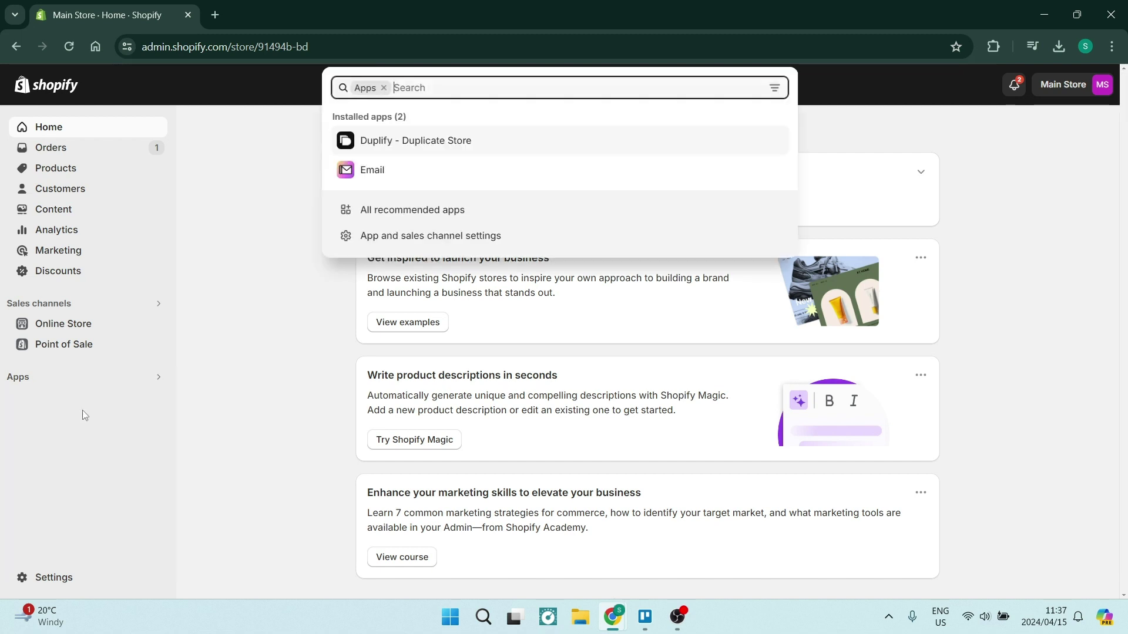
click(393, 219)
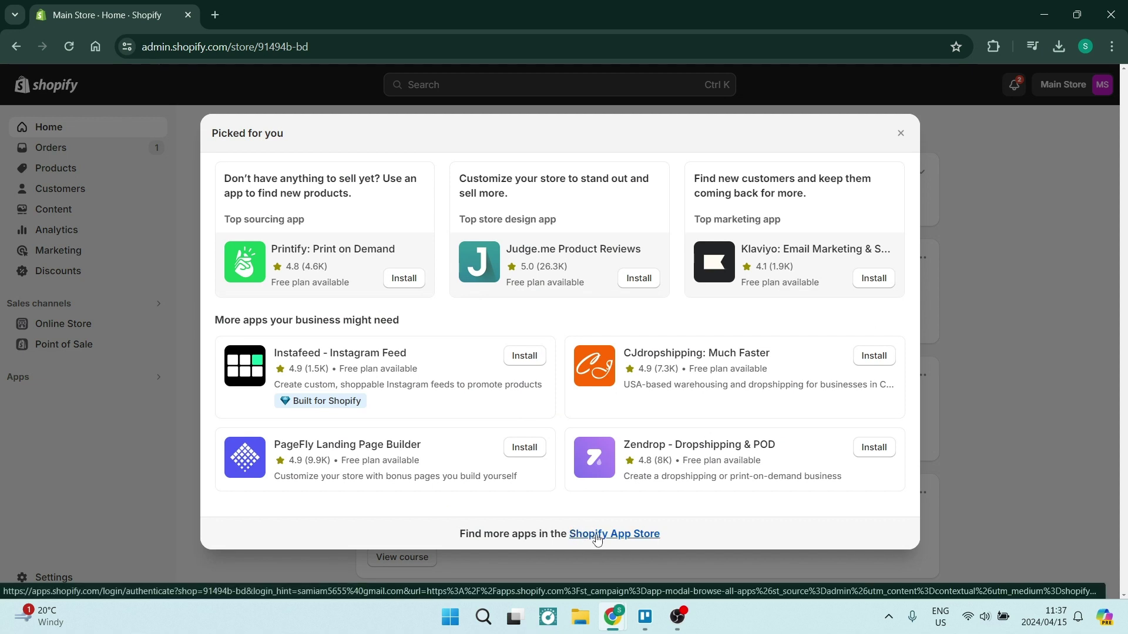
click(597, 536)
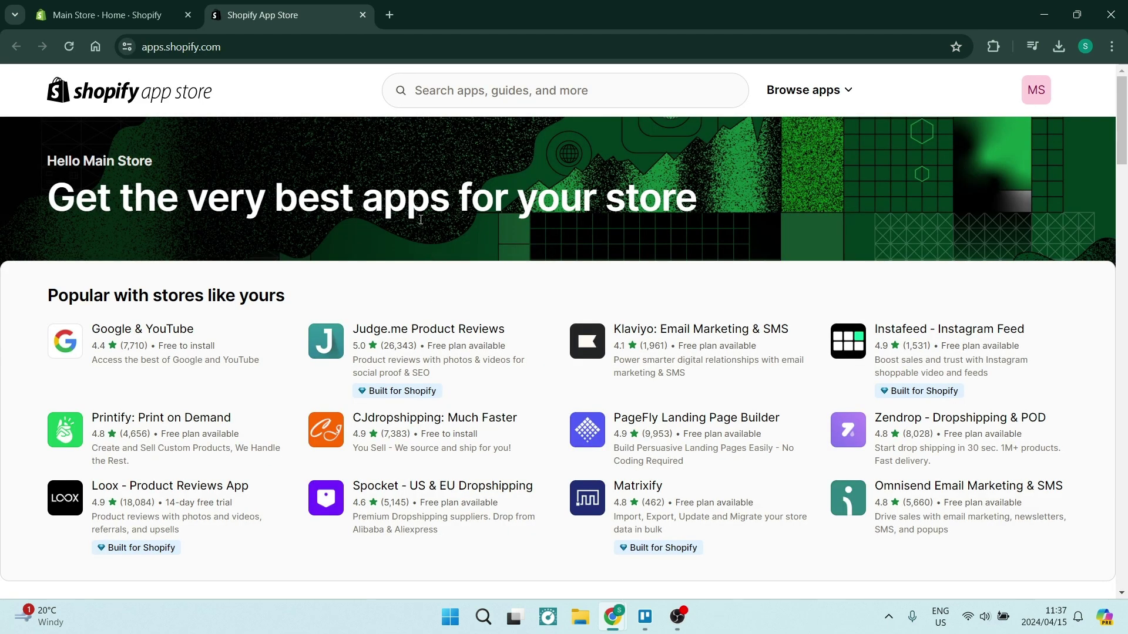
Search the app store for "currency converter"
click(484, 100)
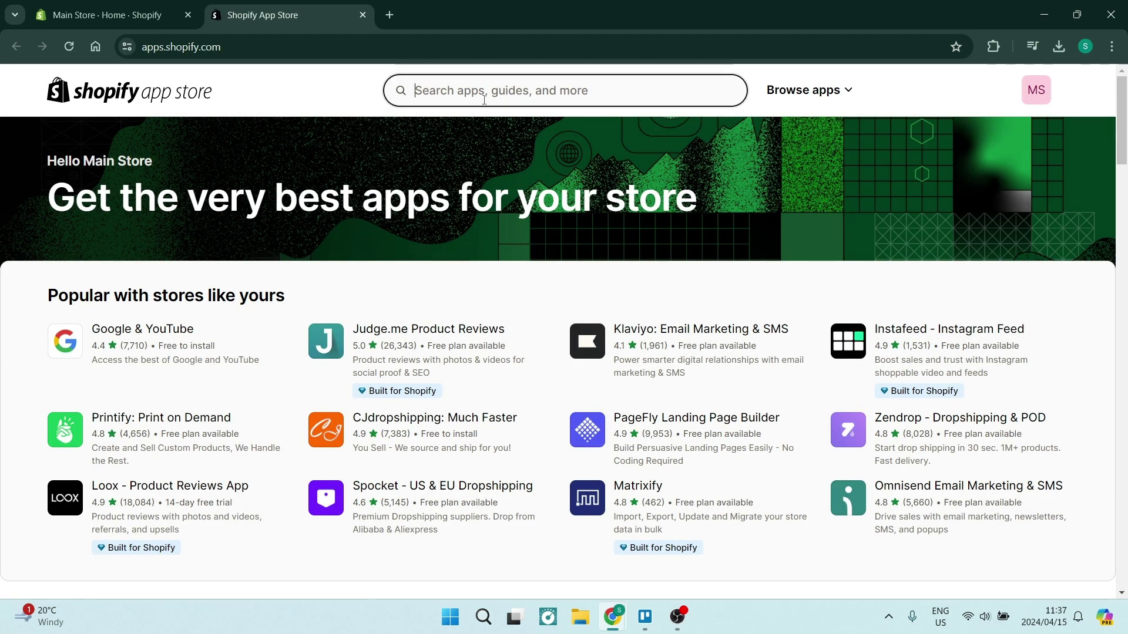
text(currency)
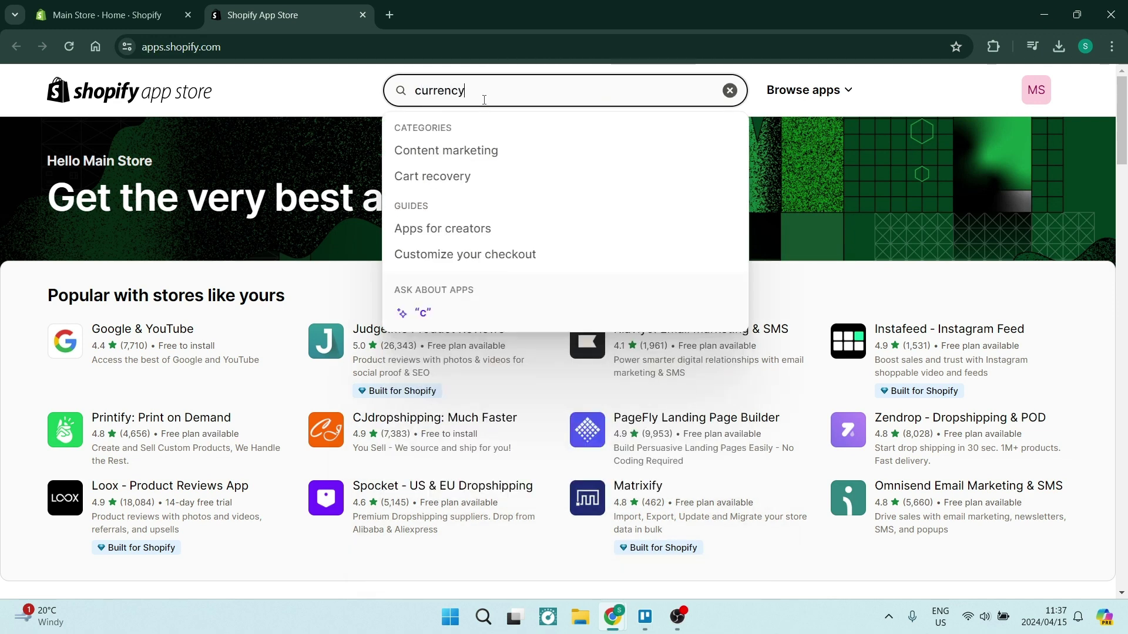
text( converter)
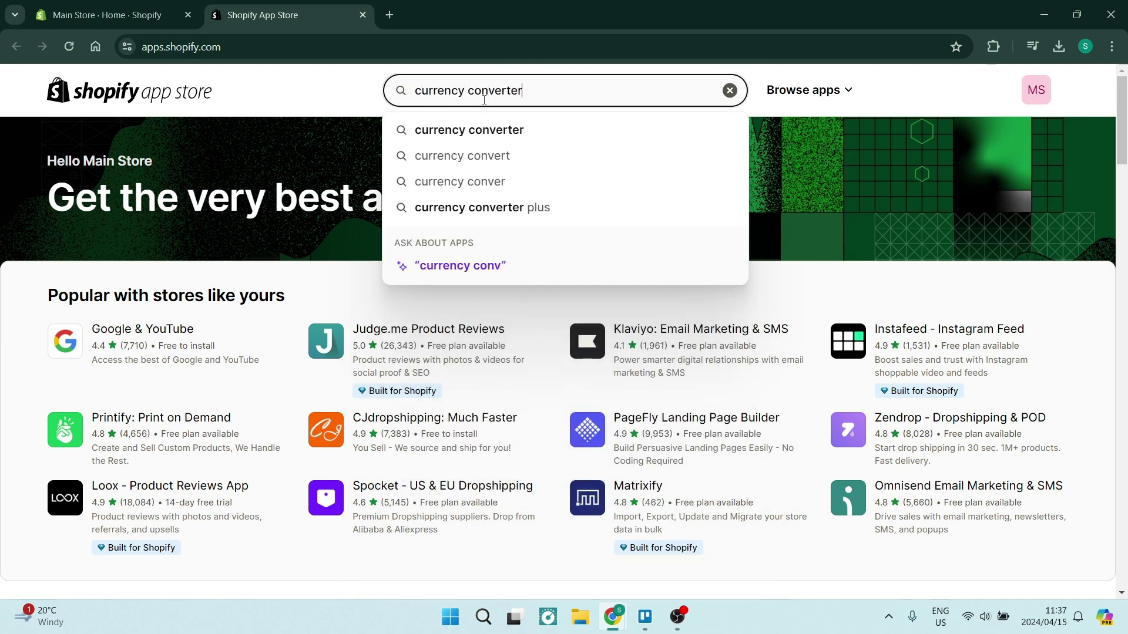
key(Return)
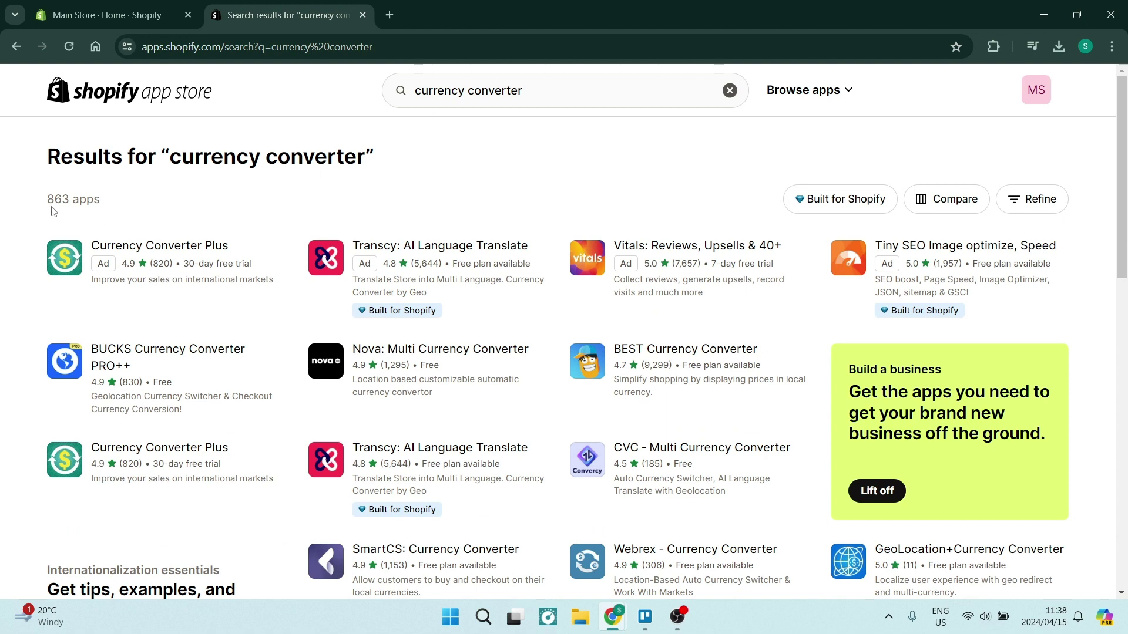
Install the BEST Currency Converter app from the search results on the store and approve its data access
drag(50, 203, 71, 202)
click(222, 206)
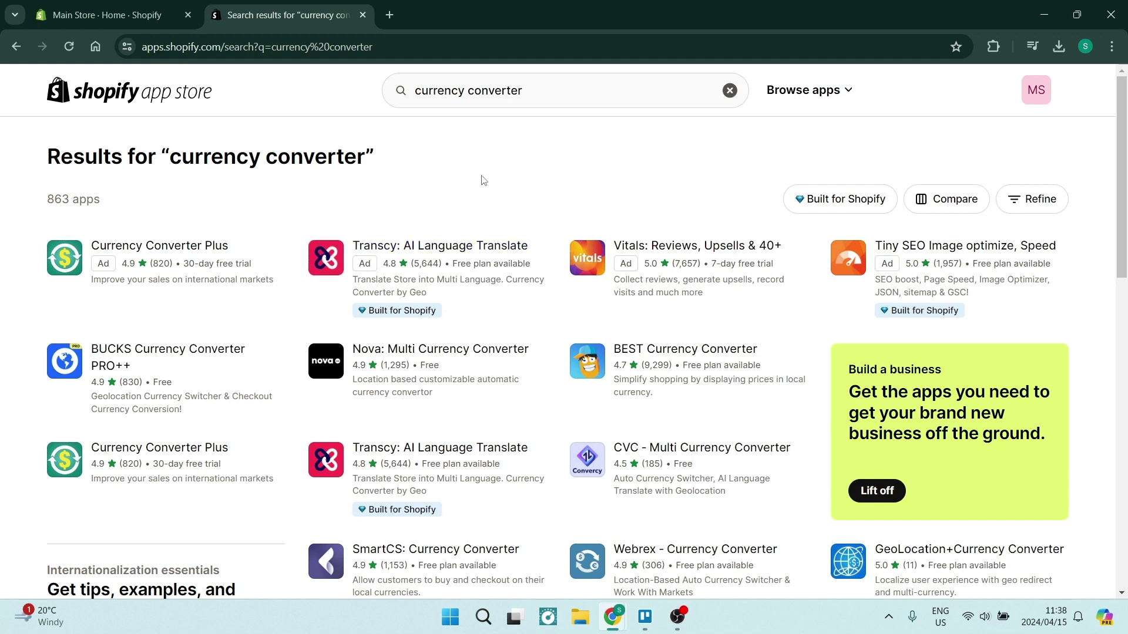
click(695, 355)
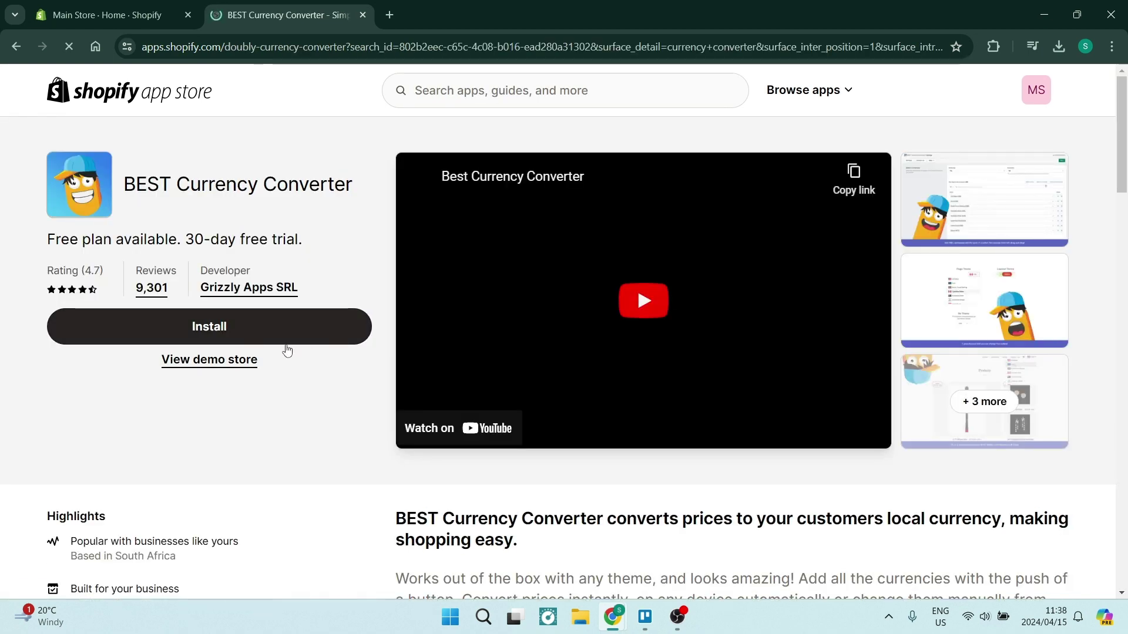
click(285, 344)
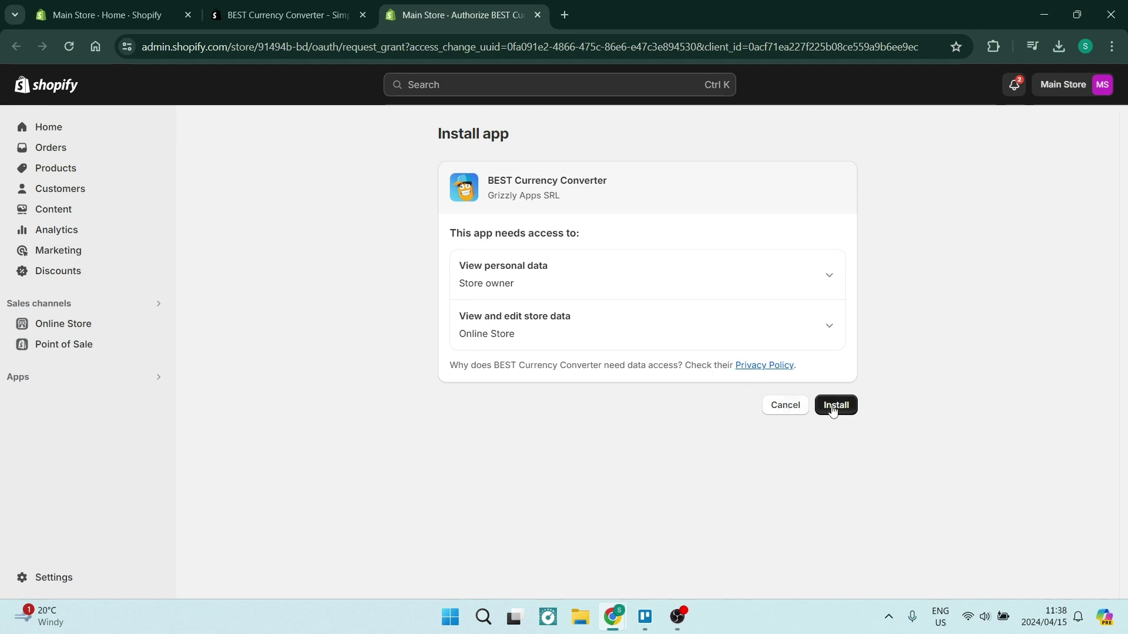
click(833, 409)
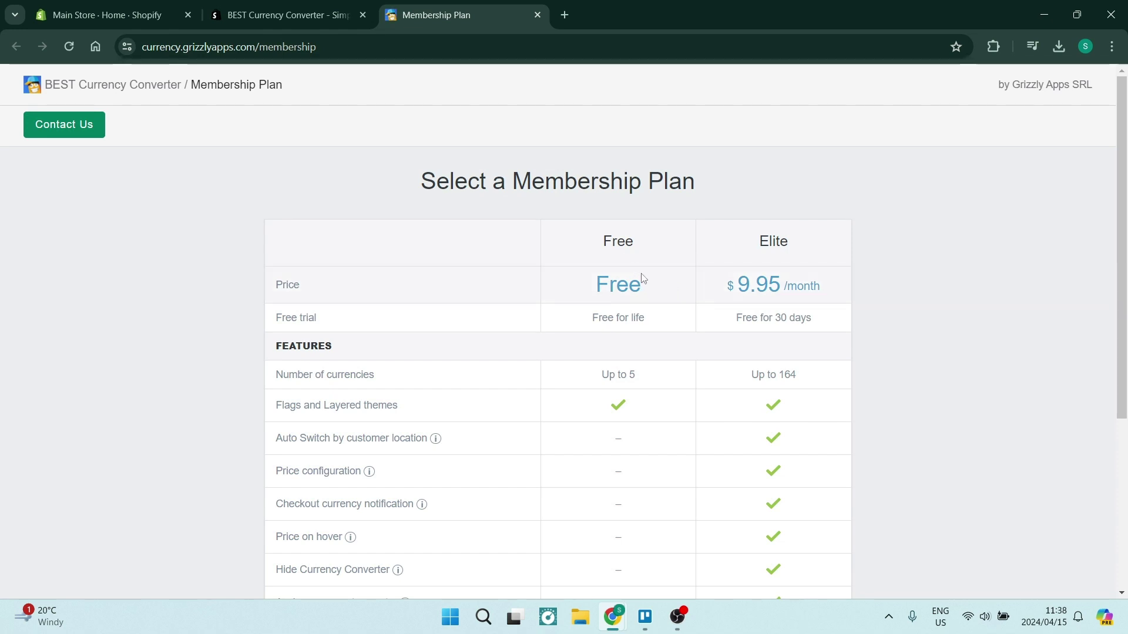
Compare the membership plans, accept the Terms & Conditions and Privacy Policy, and choose the Free plan
scroll(685, 298, down, 1)
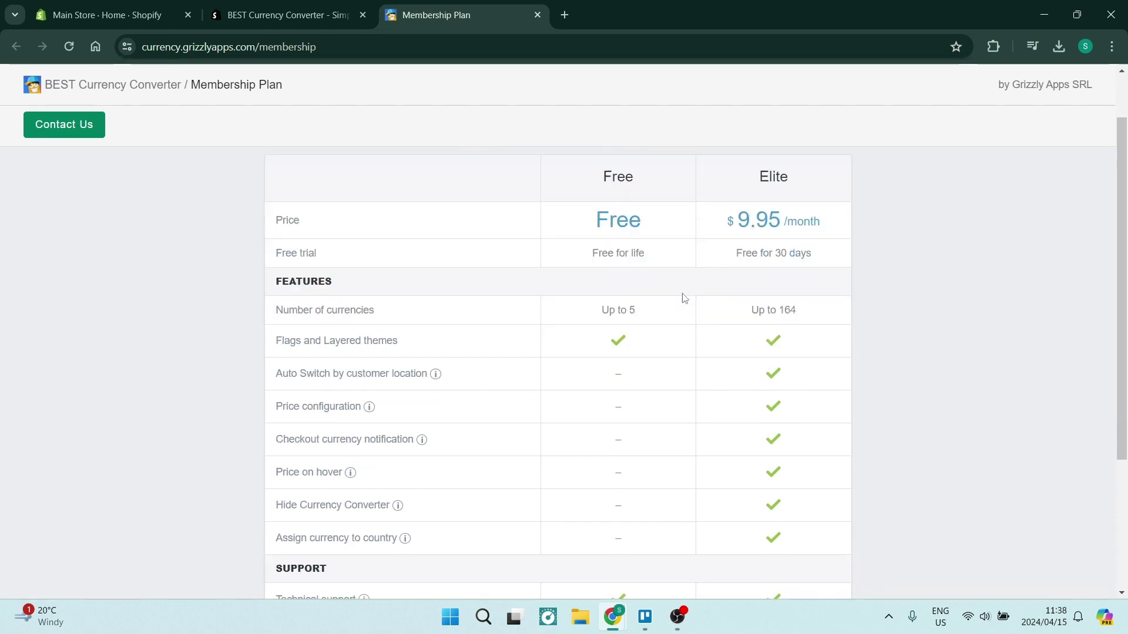
scroll(611, 222, up, 1)
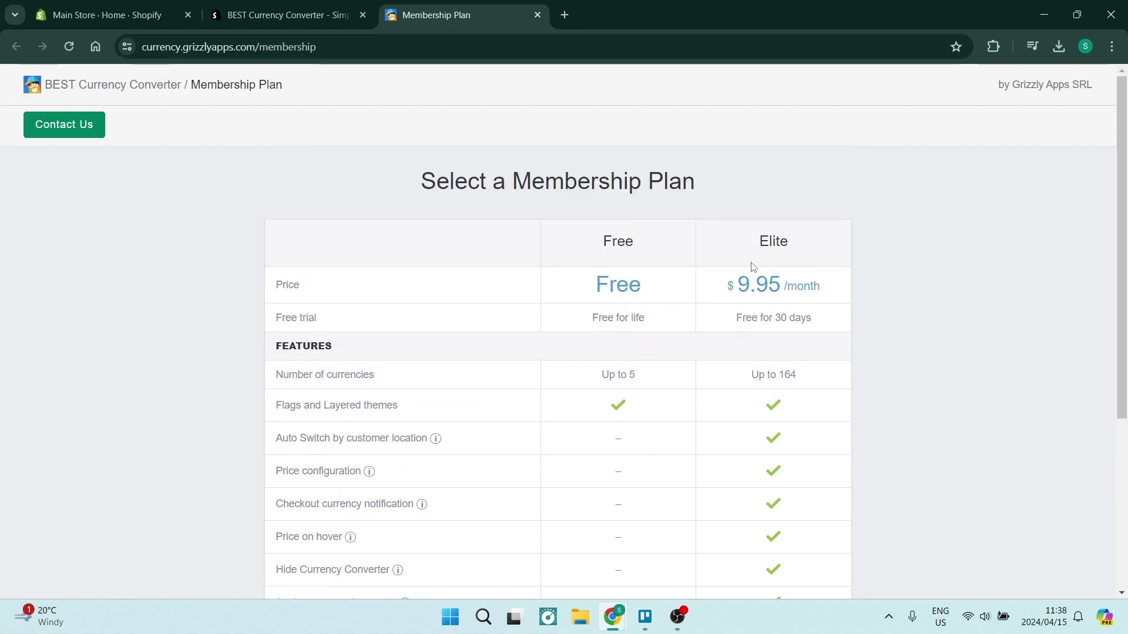
scroll(619, 312, down, 4)
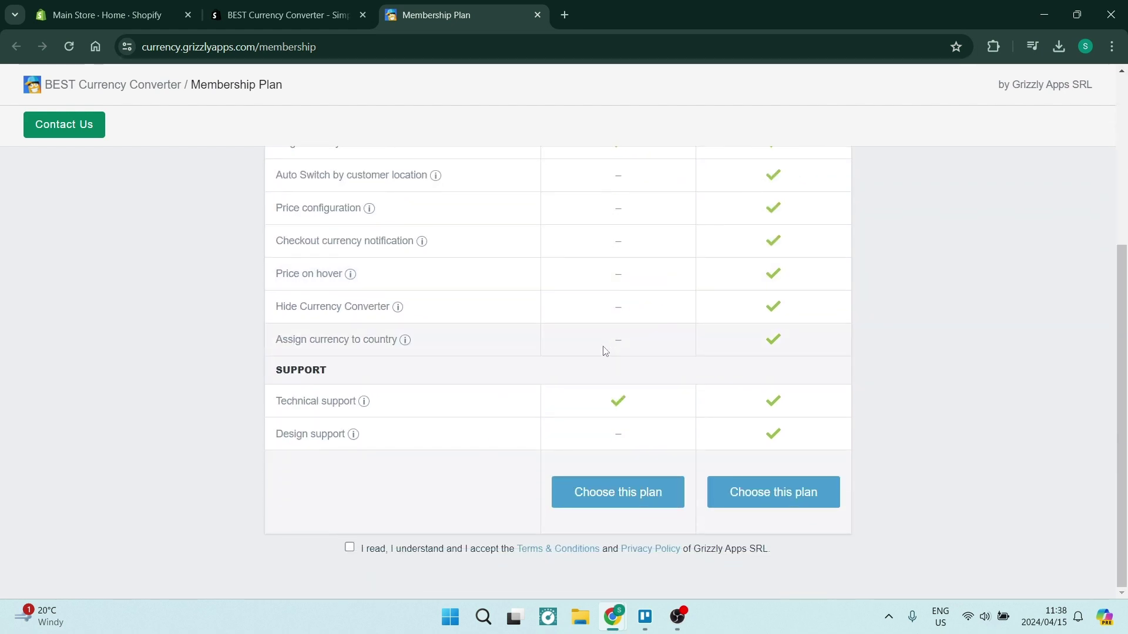
scroll(590, 375, up, 3)
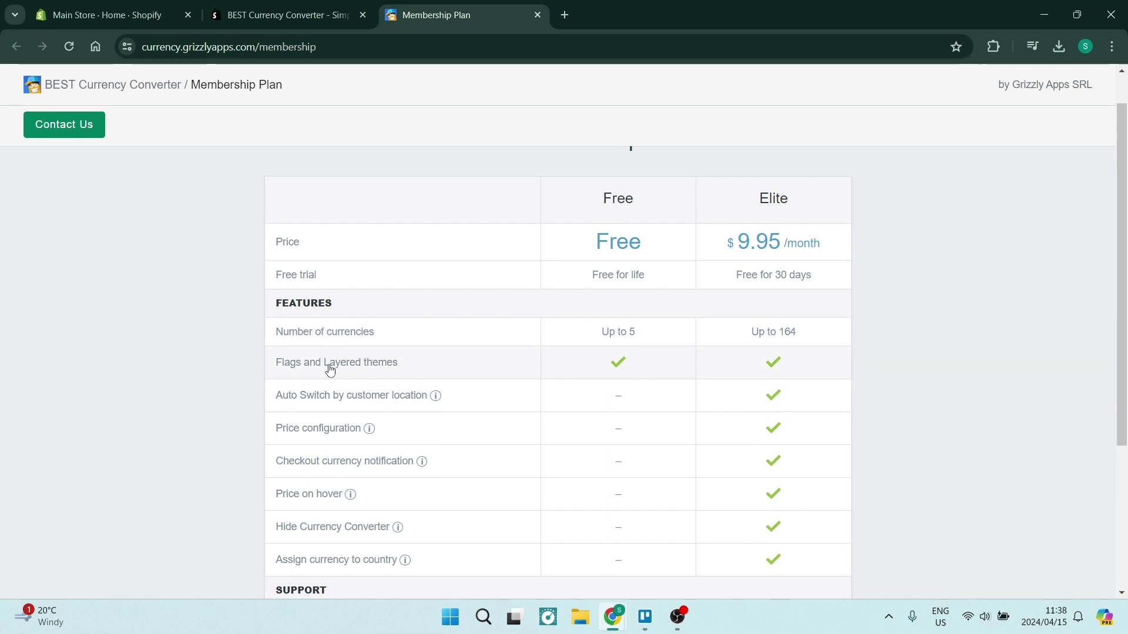
scroll(679, 393, down, 1)
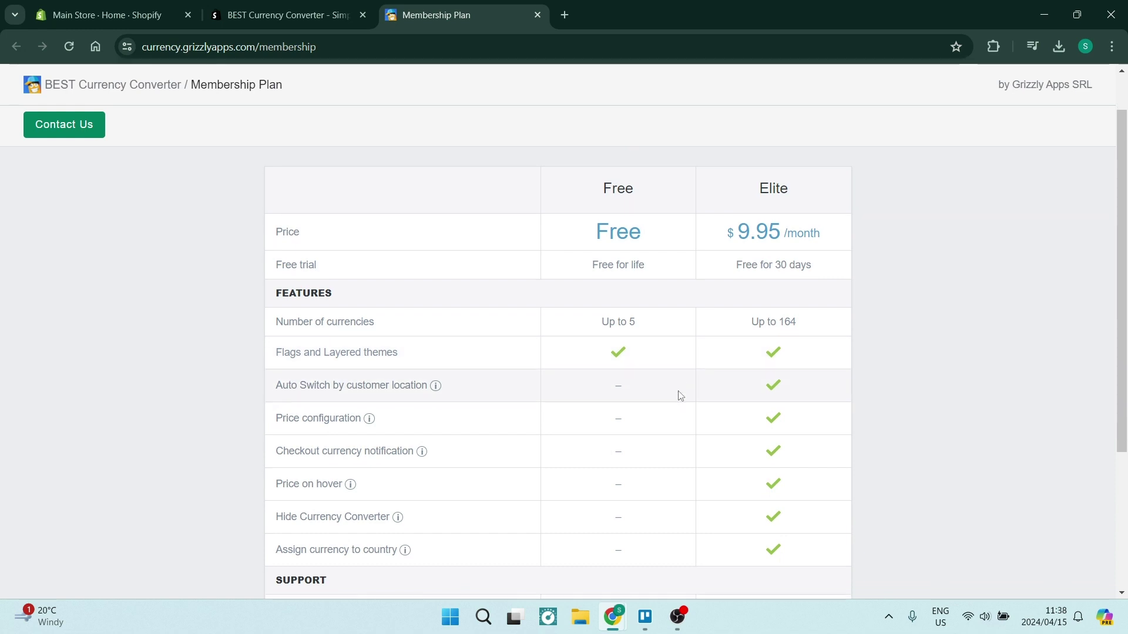
scroll(680, 396, down, 4)
click(605, 491)
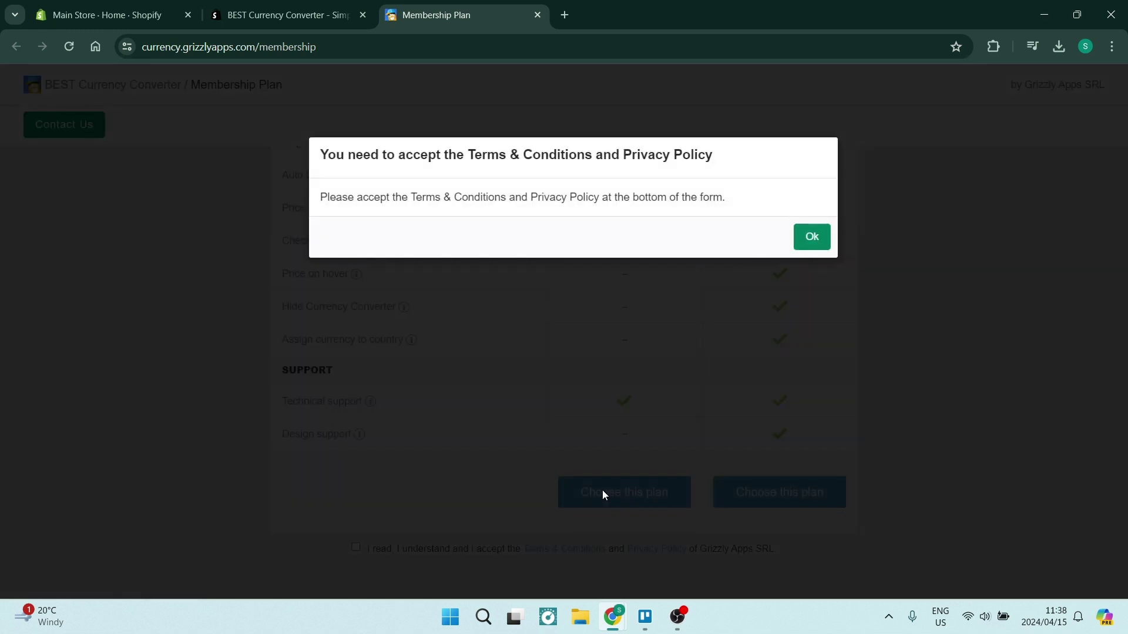
click(809, 239)
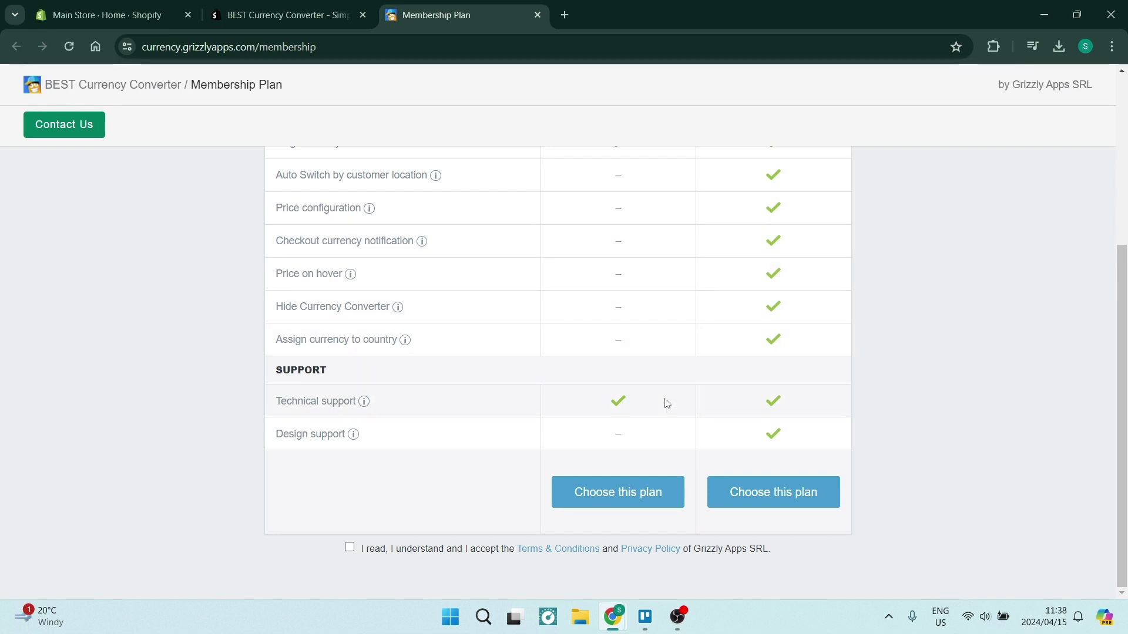
click(350, 547)
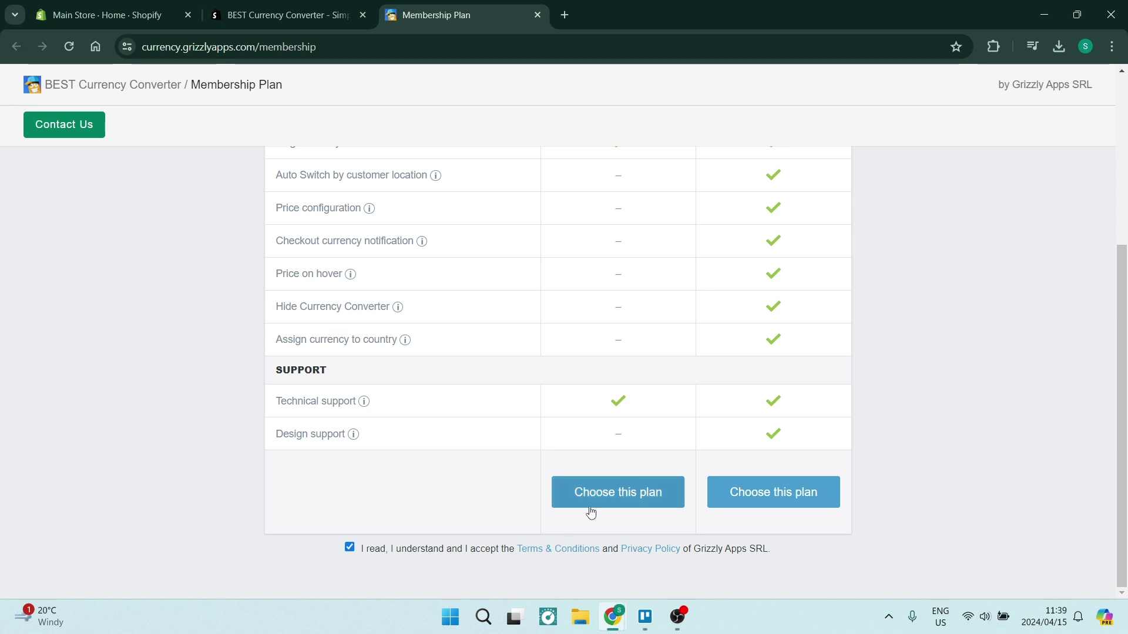
click(603, 497)
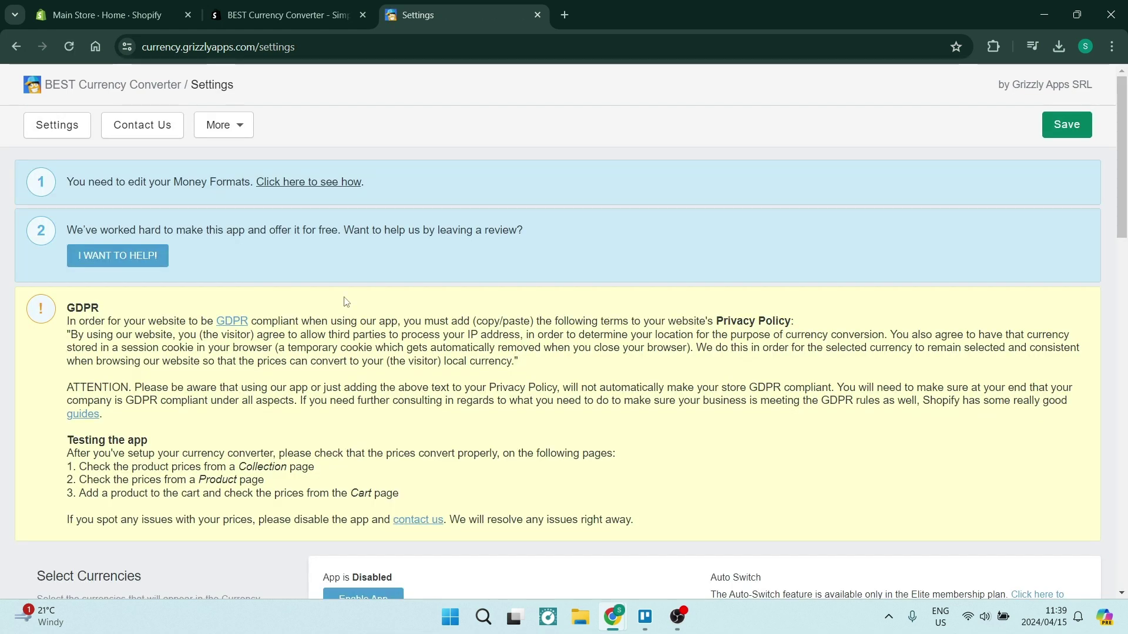
Open the app's instructions for editing money formats and read through to the steps on the span tags
click(297, 186)
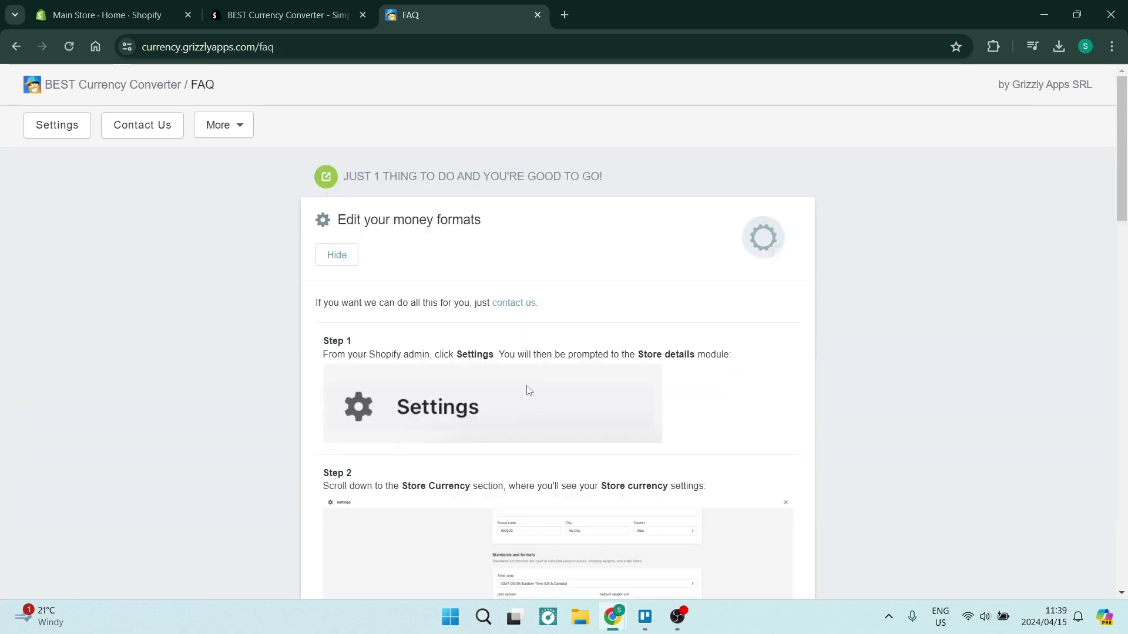
scroll(527, 441, down, 9)
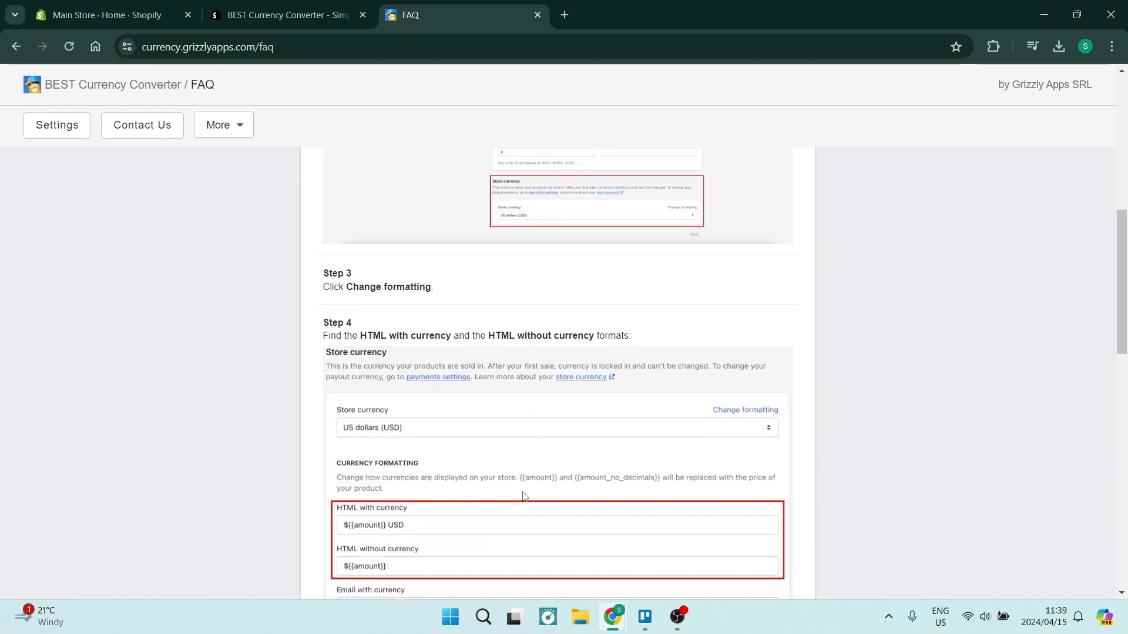
scroll(525, 496, down, 8)
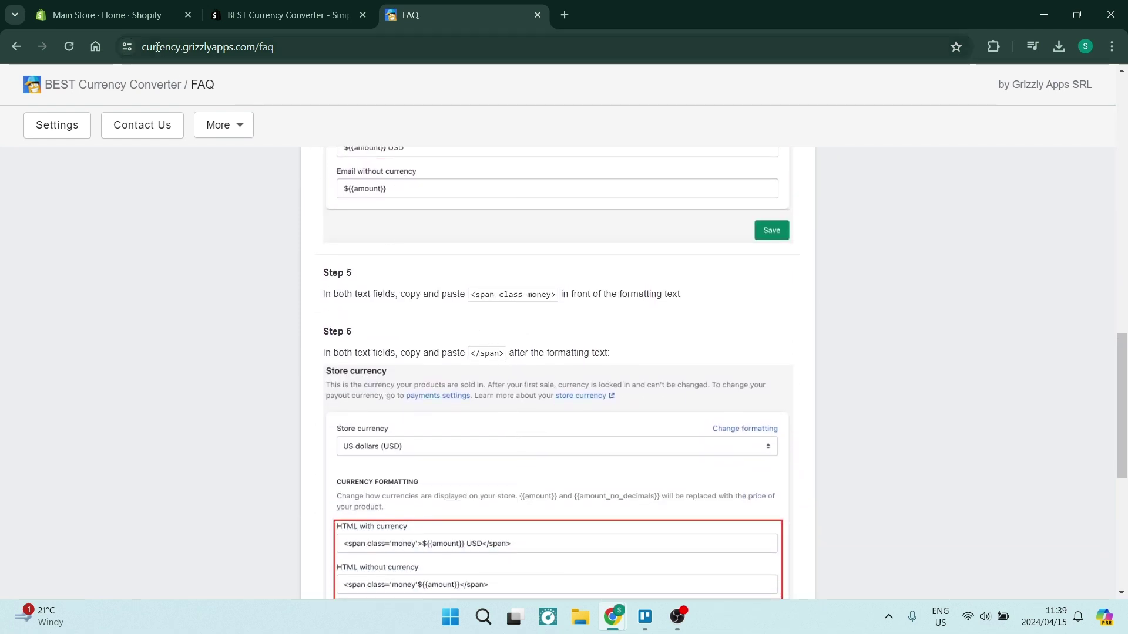
In the Shopify admin's store details settings, open the currency formatting of the store currency for editing
click(140, 15)
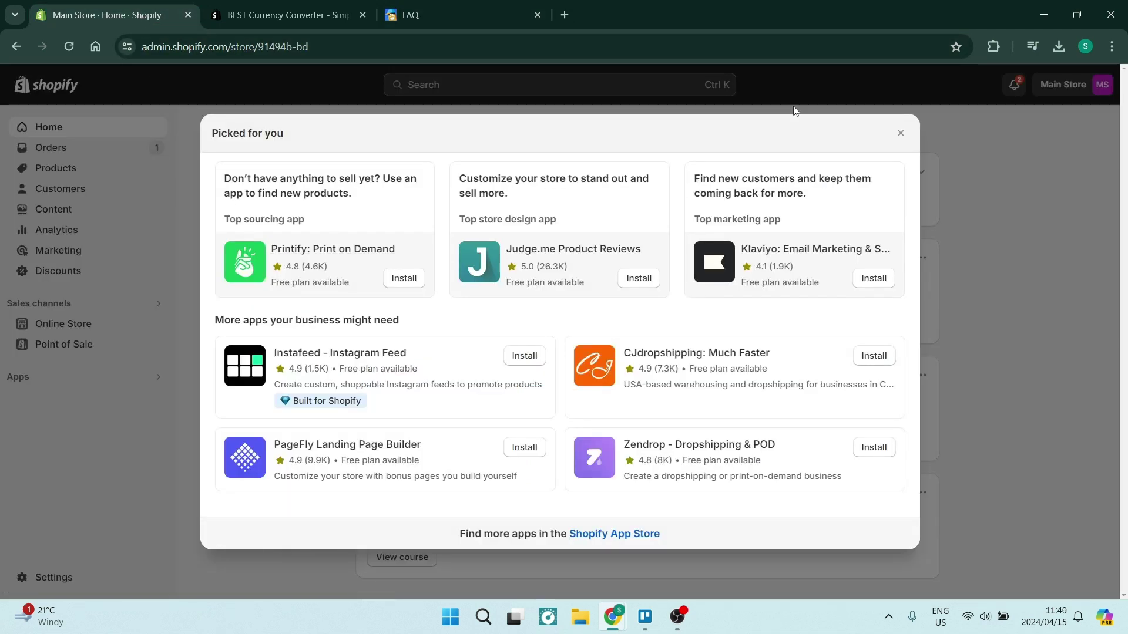
click(901, 133)
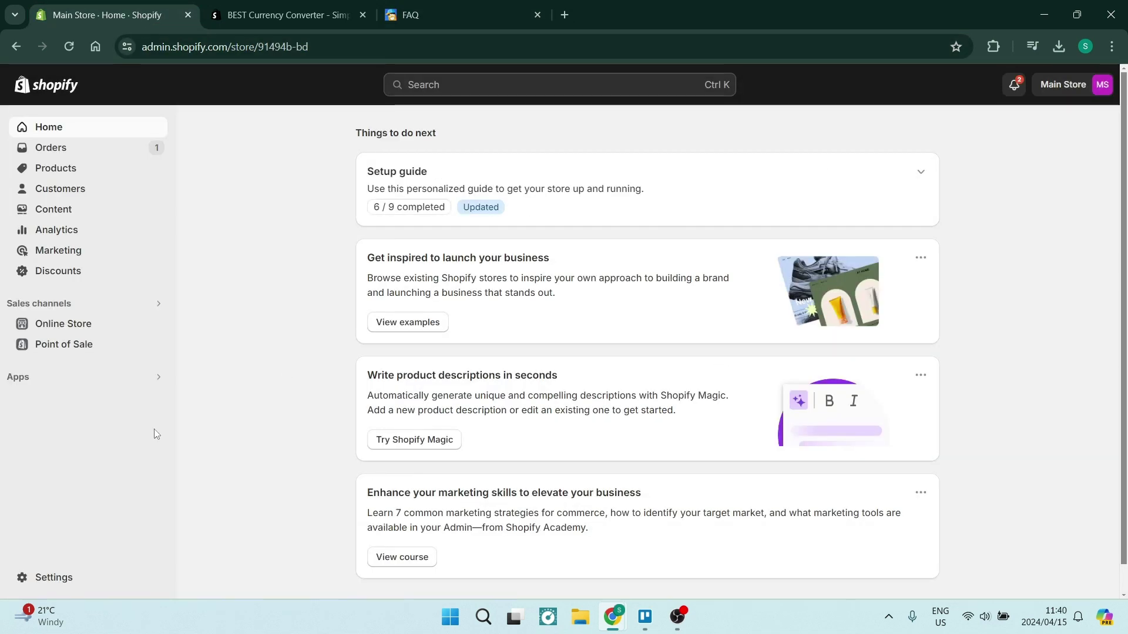
click(51, 577)
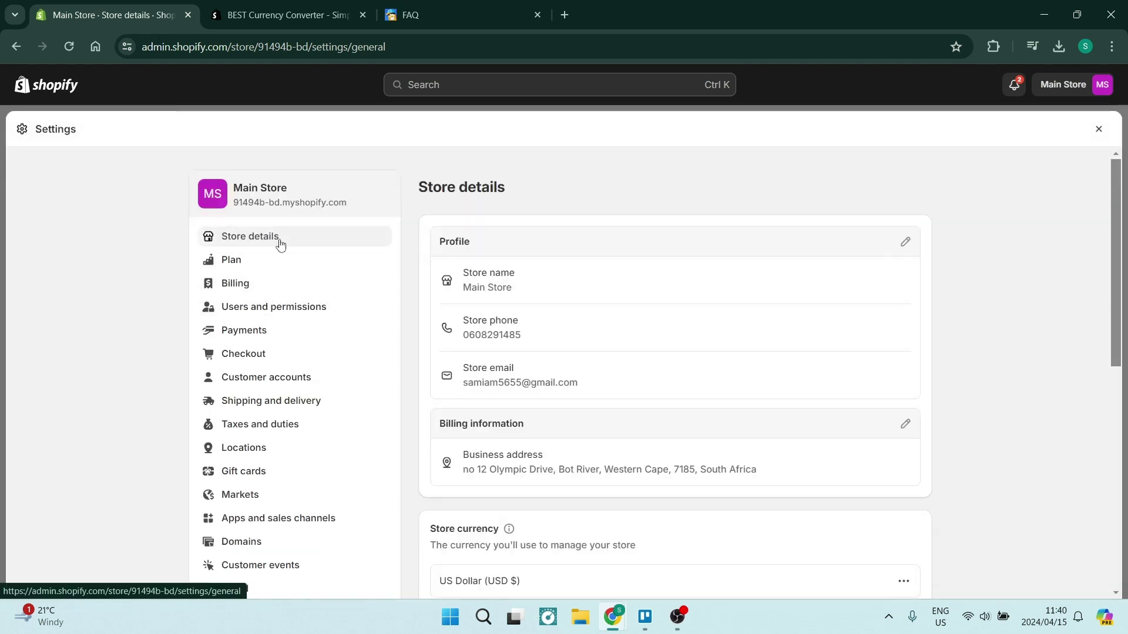
scroll(594, 261, down, 5)
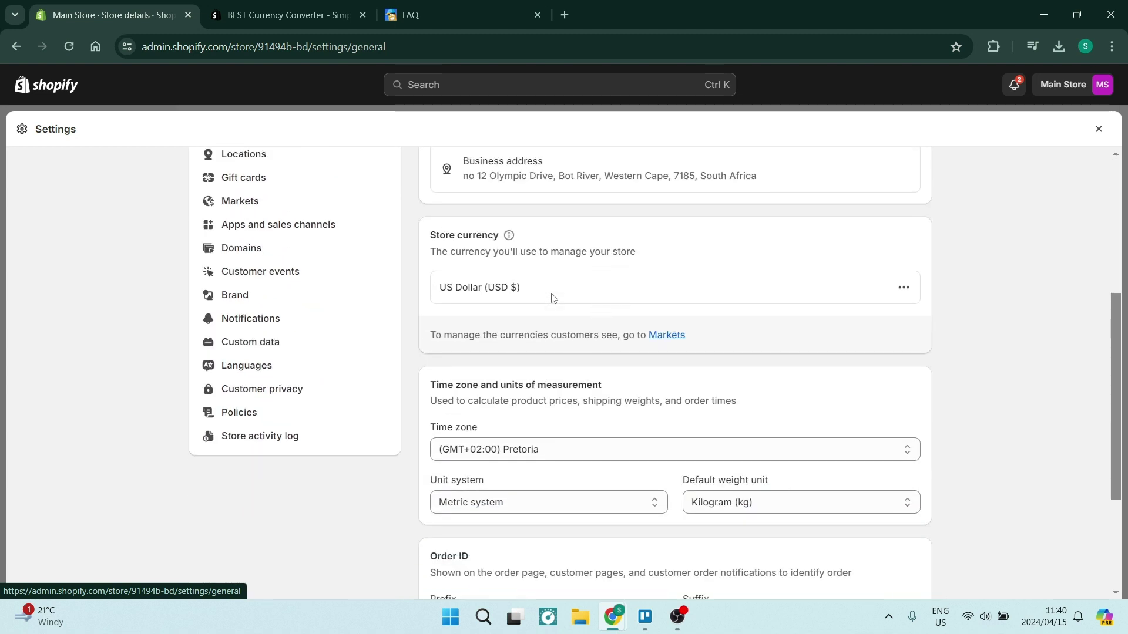
click(900, 289)
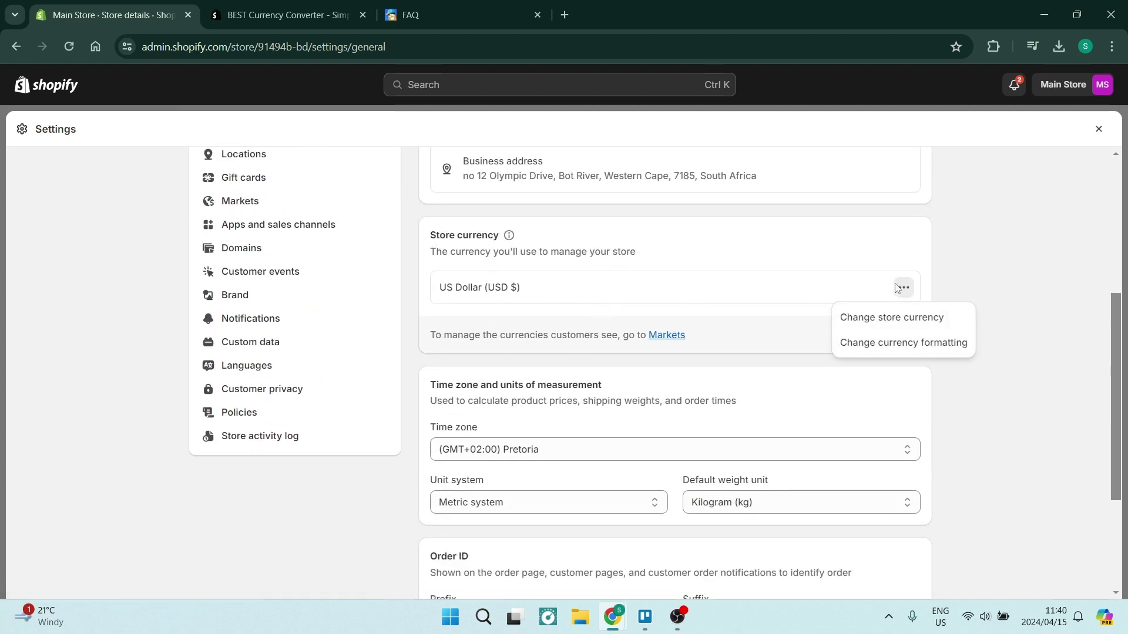
click(896, 349)
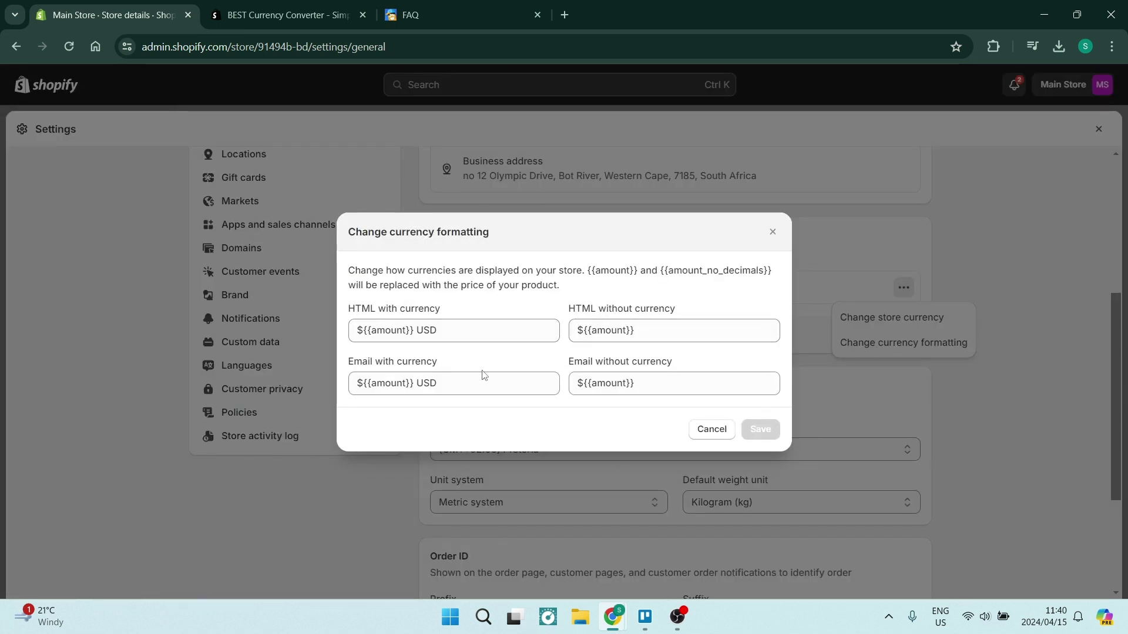
Copy <span class=money> from the FAQ and insert it before the formatting text of HTML with currency and HTML without currency
click(460, 21)
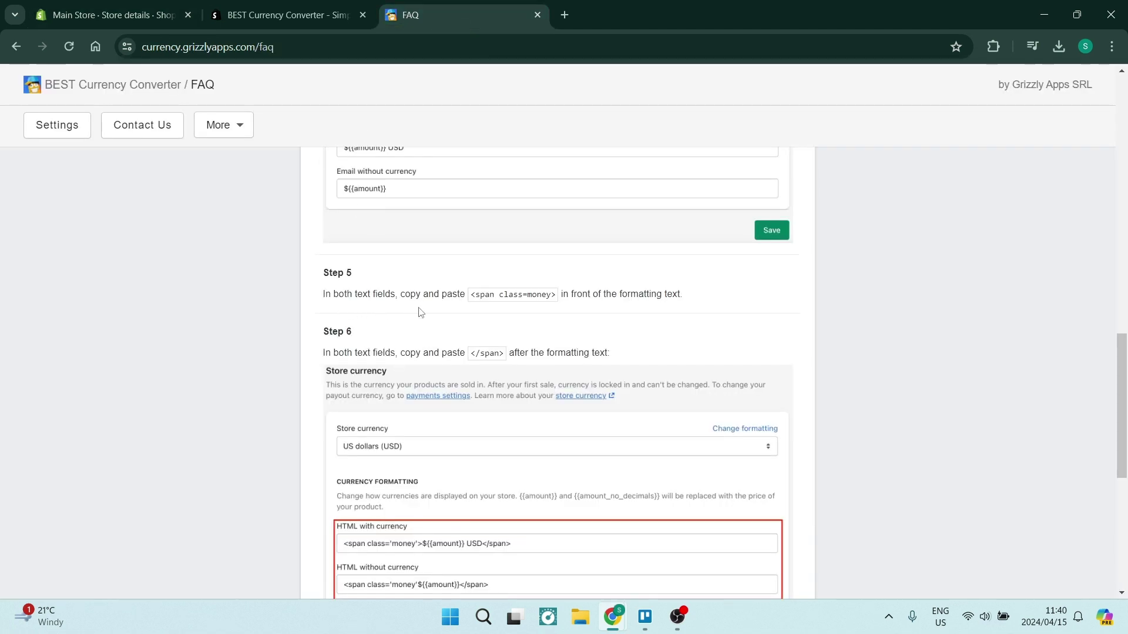
drag(468, 295, 554, 300)
key(ctrl+c)
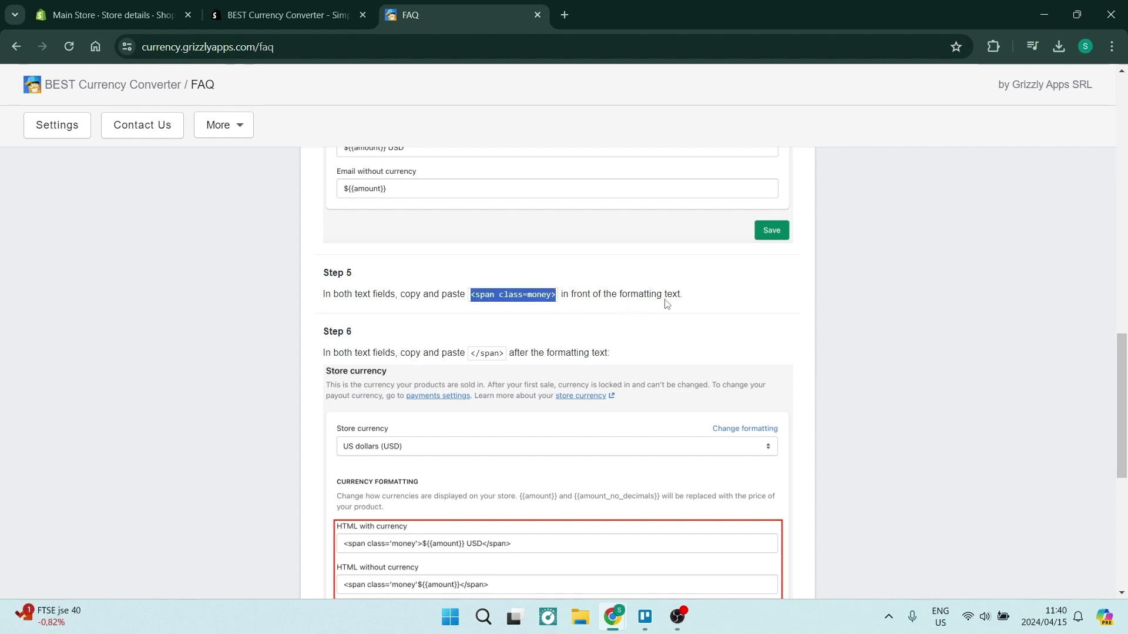
click(153, 18)
click(377, 336)
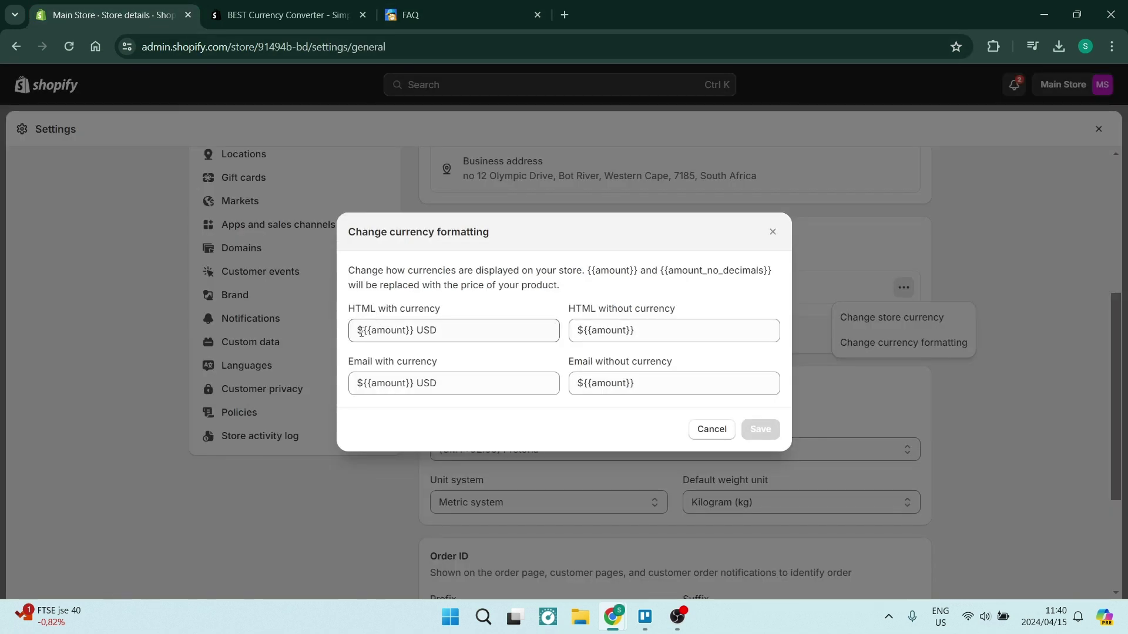
click(361, 330)
key(ctrl+v)
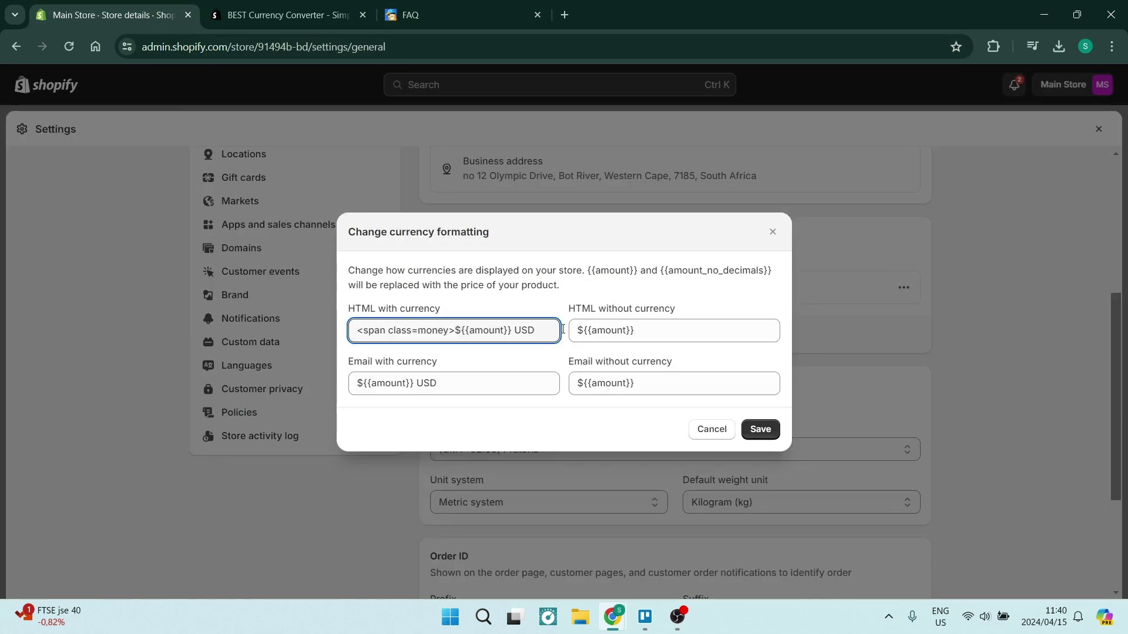
click(578, 331)
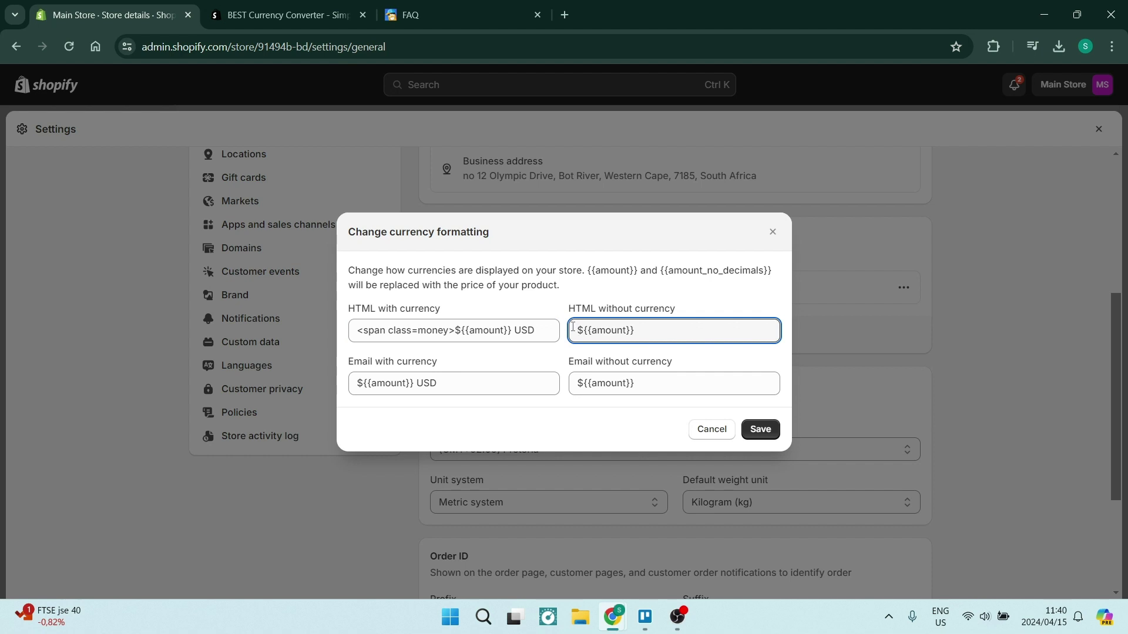
key(ctrl+v)
Copy </span> from the FAQ, append it to the formatting text of HTML with currency and HTML without currency, and save the currency formatting
click(421, 12)
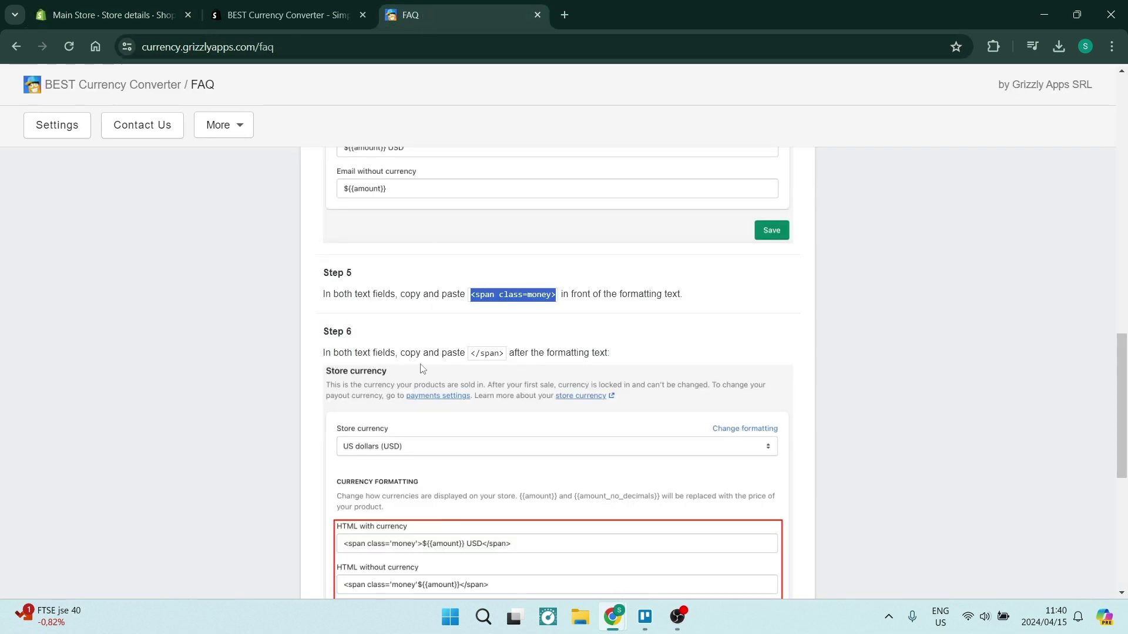
drag(467, 351, 506, 359)
key(ctrl+c)
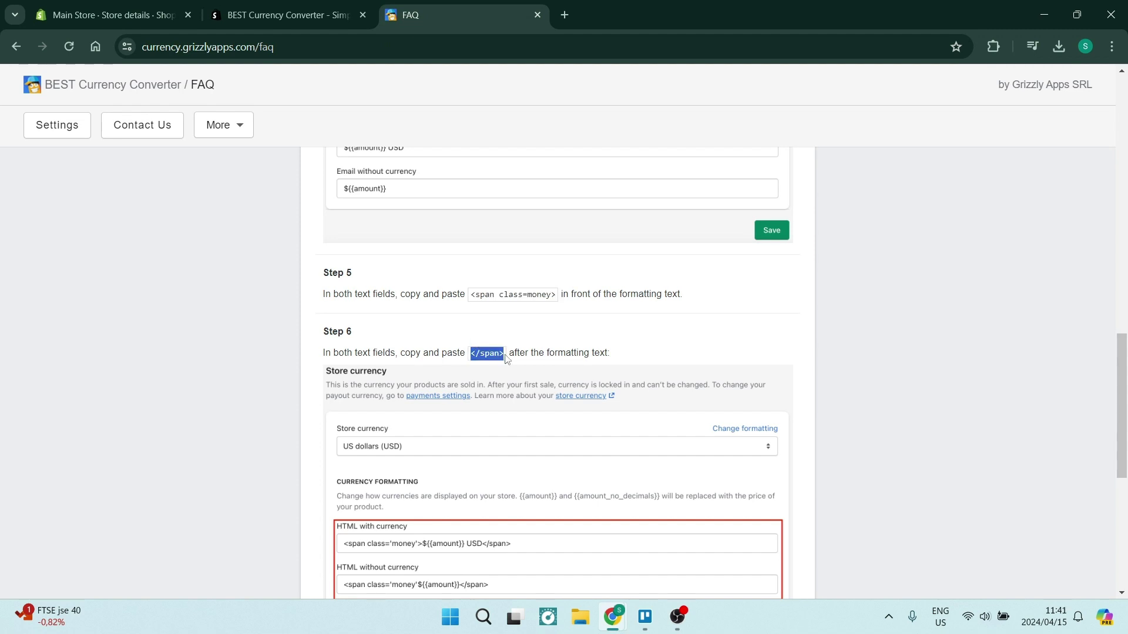
click(112, 15)
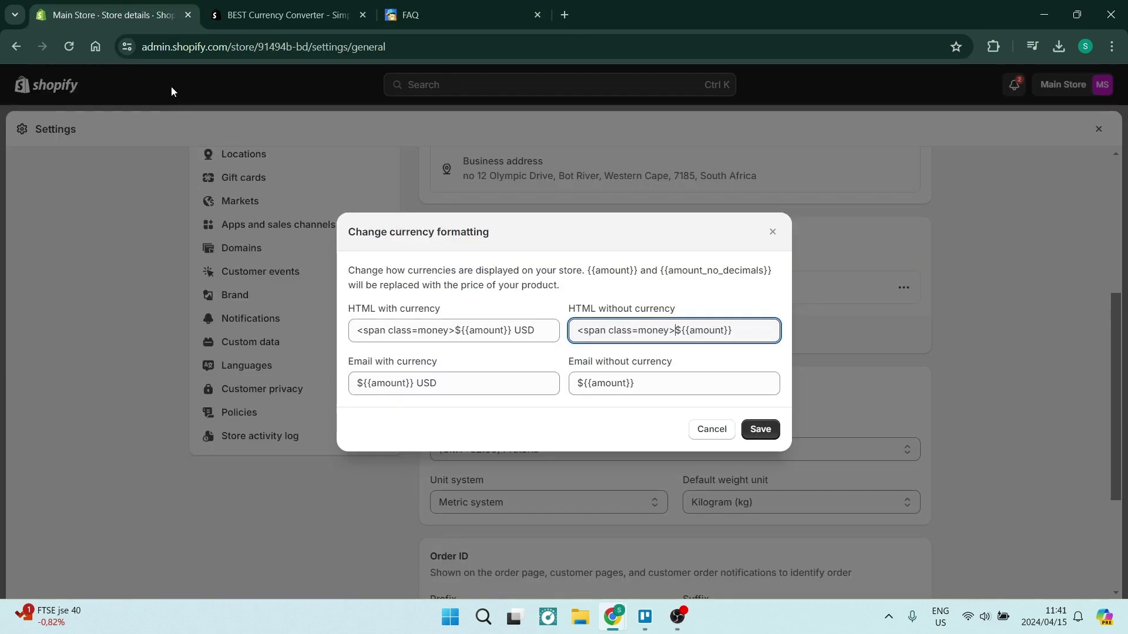
click(546, 326)
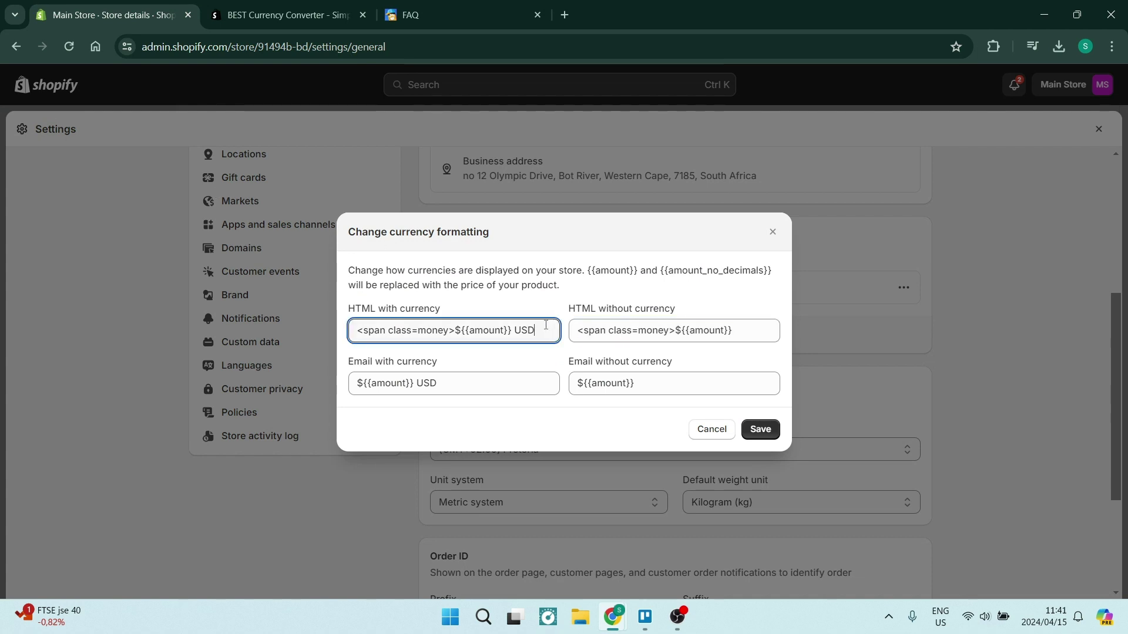
key(ctrl+v)
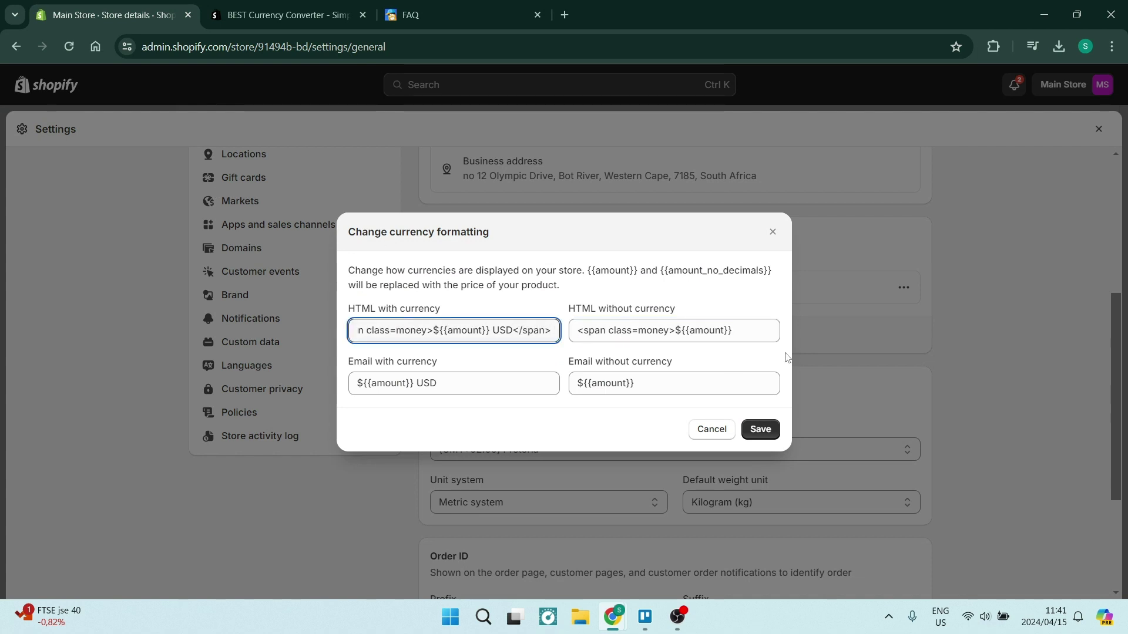
click(757, 332)
key(ctrl+v)
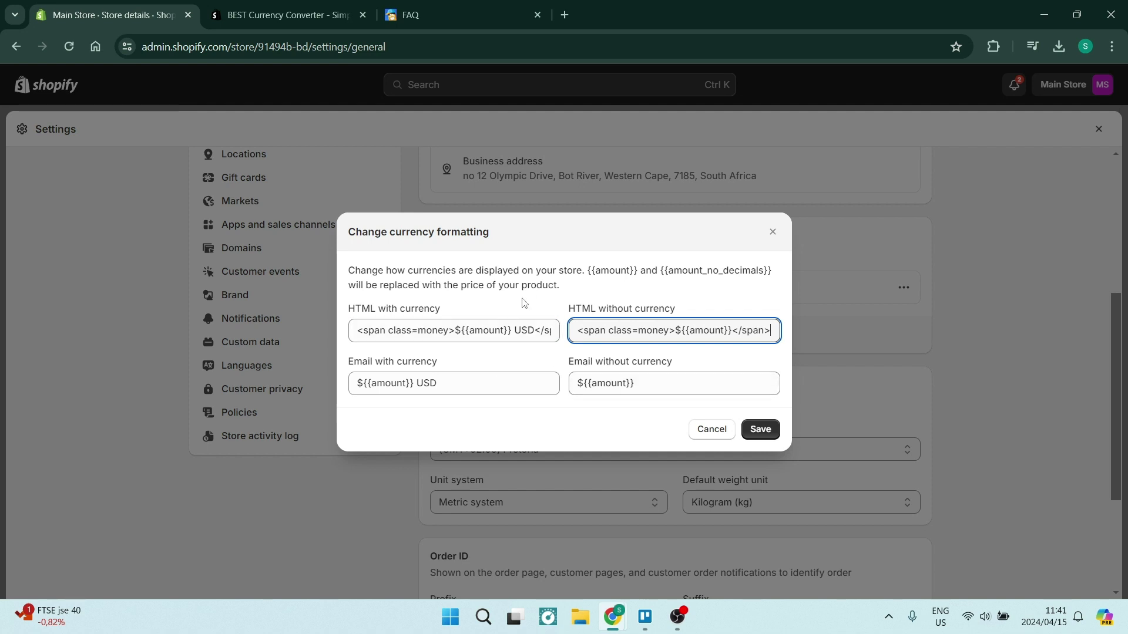
click(761, 430)
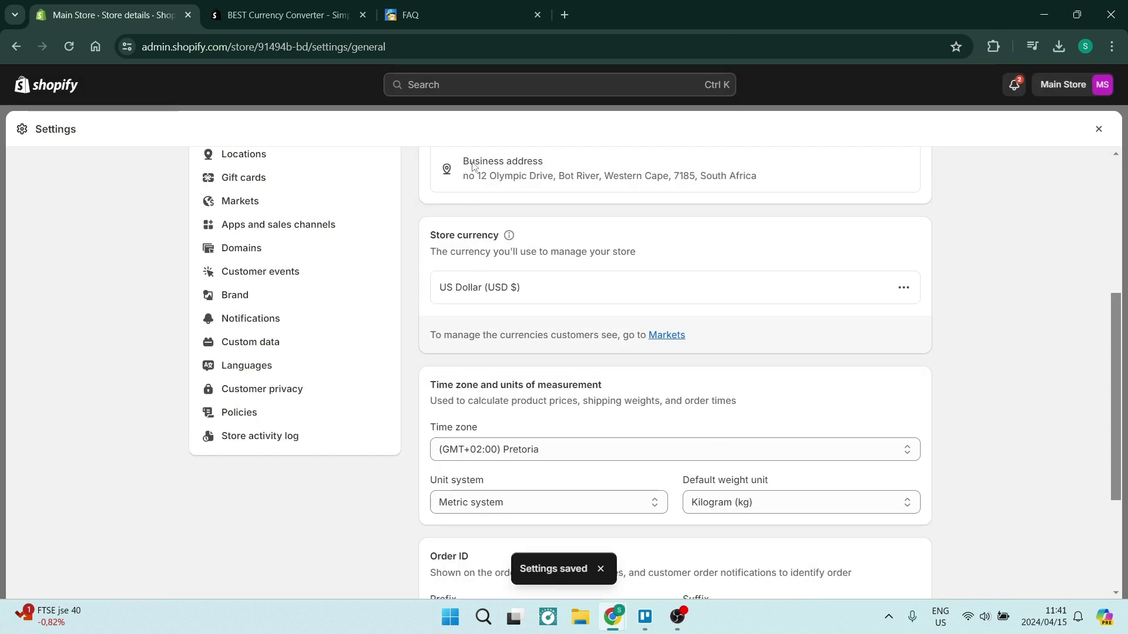
Read the remaining steps of the money format instructions in the FAQ and return to the converter app's Settings page
click(454, 15)
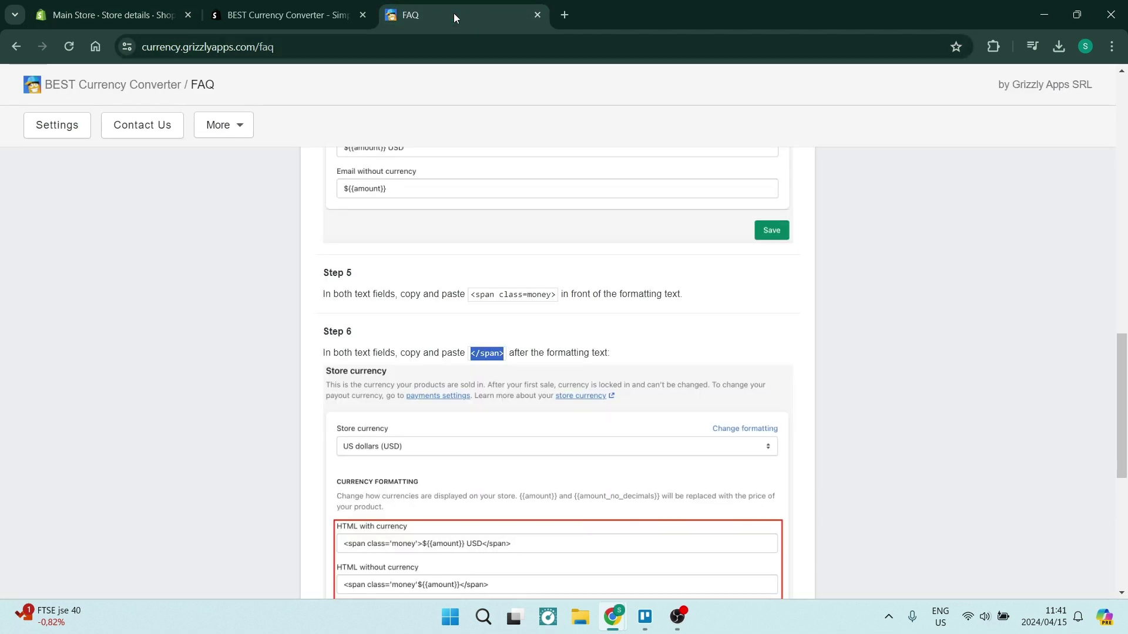
scroll(497, 326, down, 7)
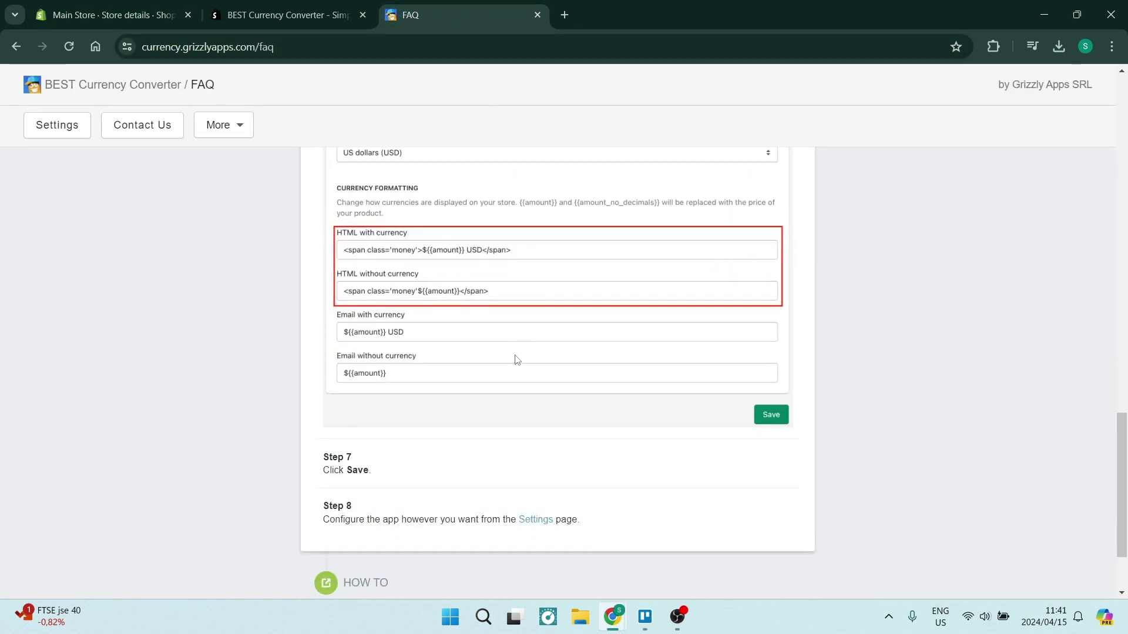
scroll(509, 400, up, 15)
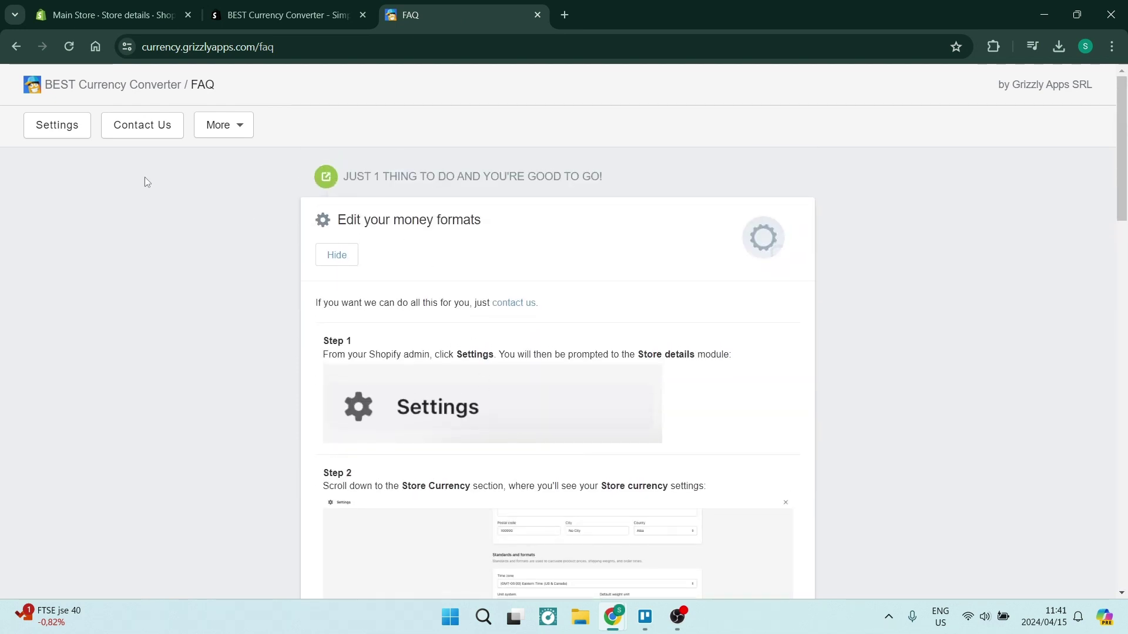
click(16, 48)
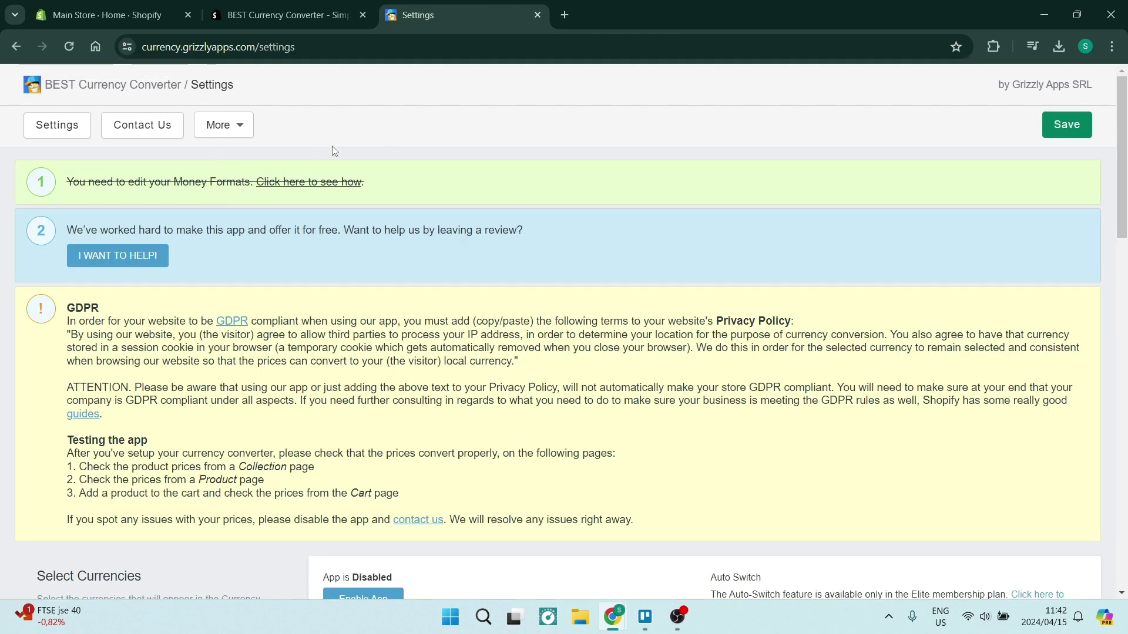
Review the app's settings down to the Select Currencies section and look through the currency choices for the US Dollar entry
scroll(509, 319, down, 2)
scroll(509, 319, down, 5)
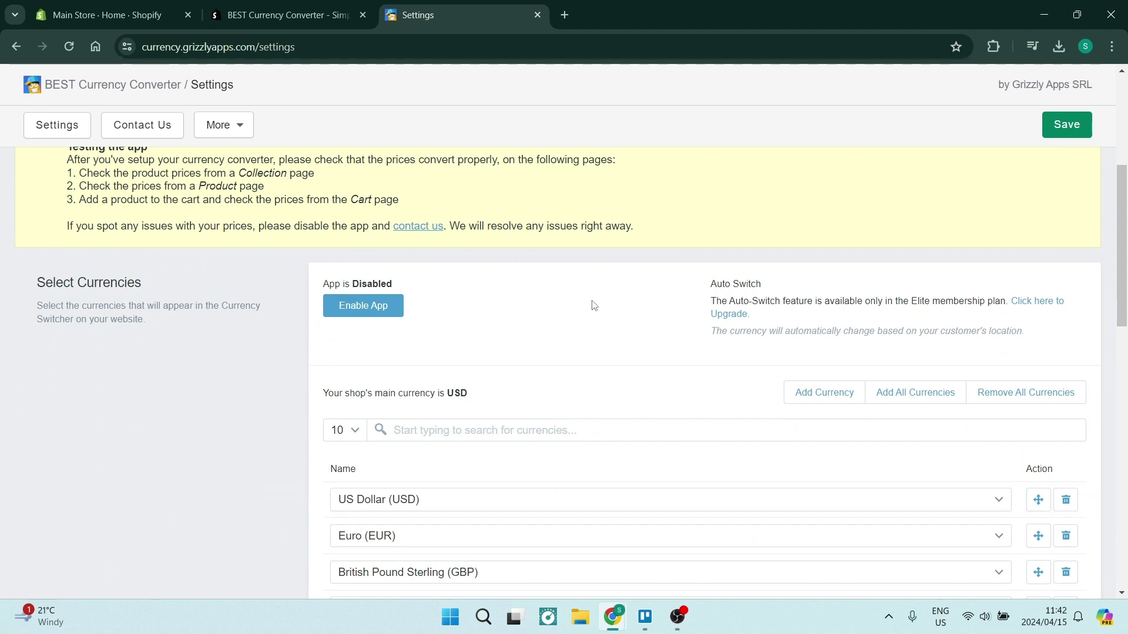
scroll(637, 340, down, 3)
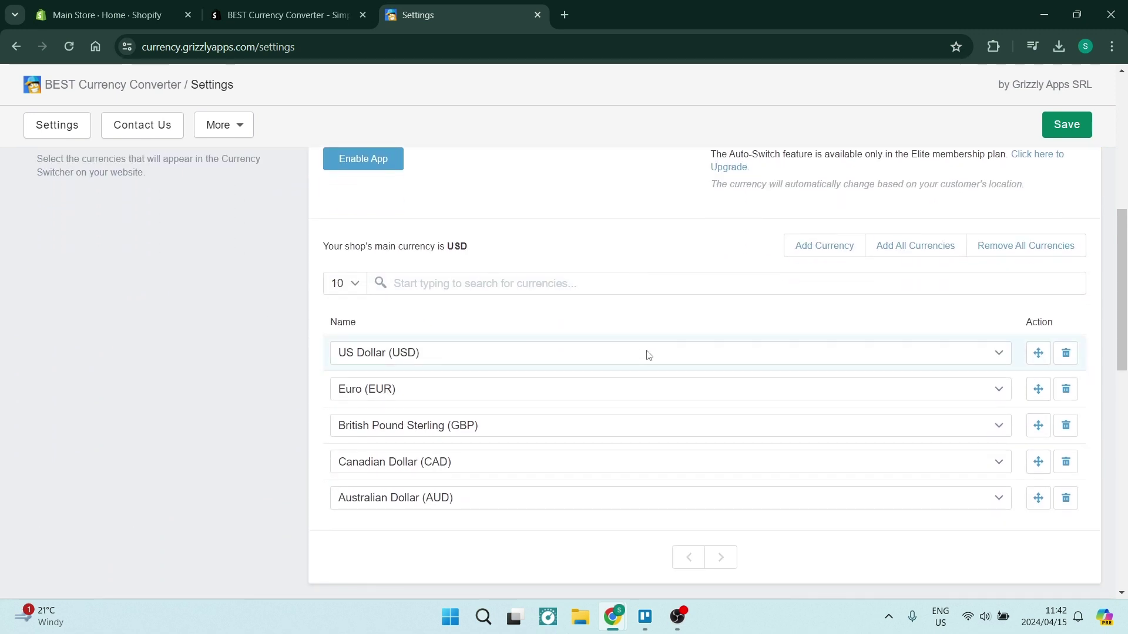
click(546, 361)
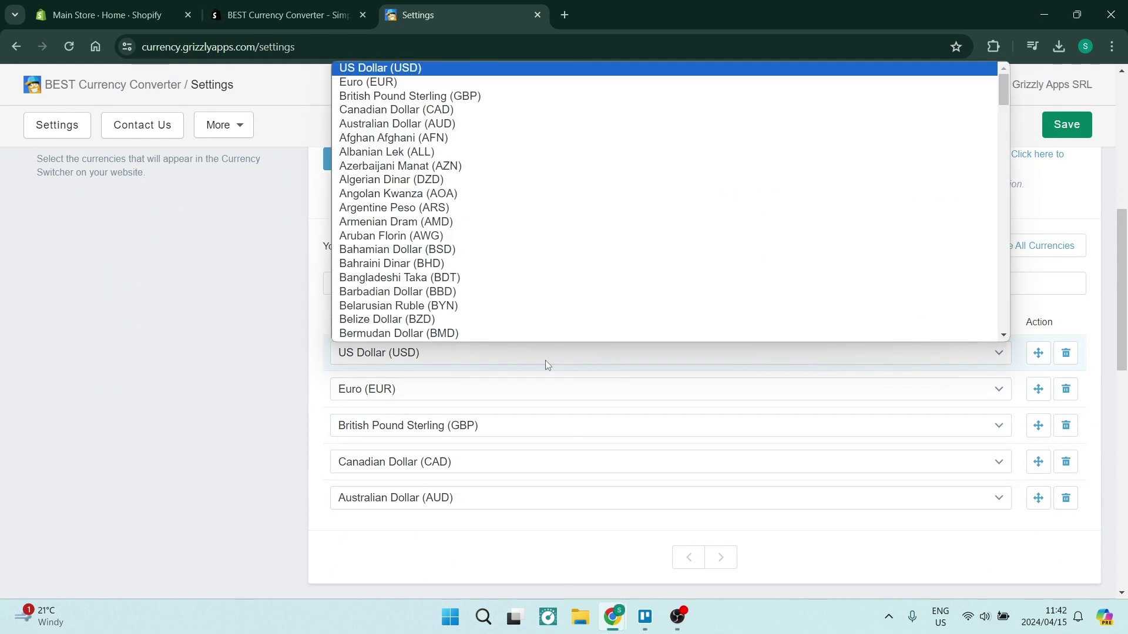
click(282, 374)
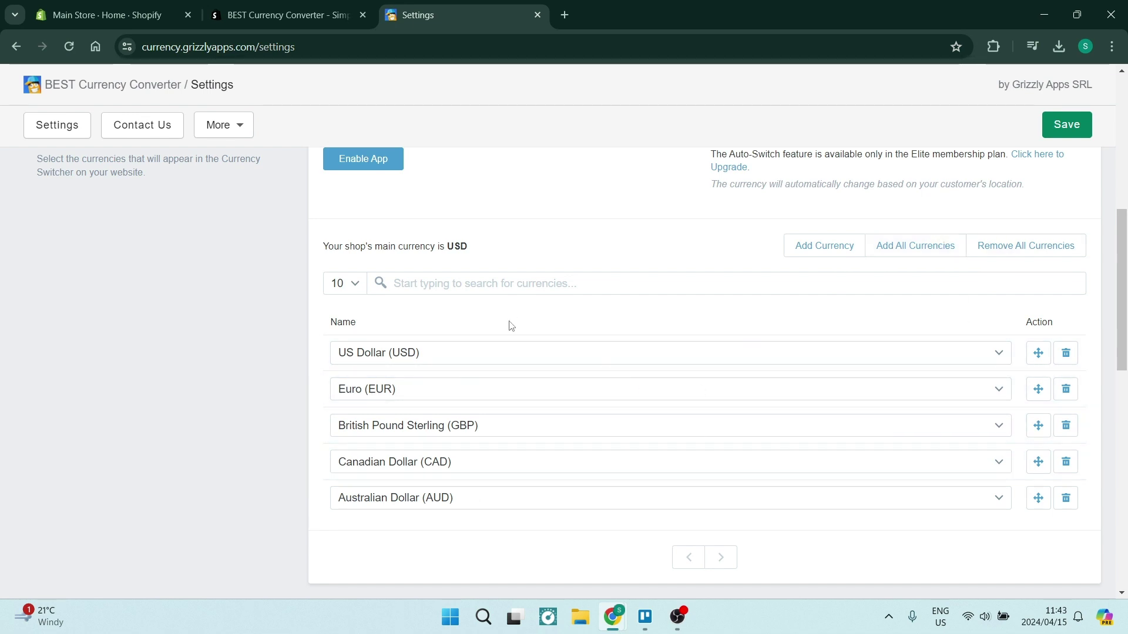
Enable the converter app by saving its app embed in the Dawn theme's customization, and save the app's settings
scroll(503, 383, up, 6)
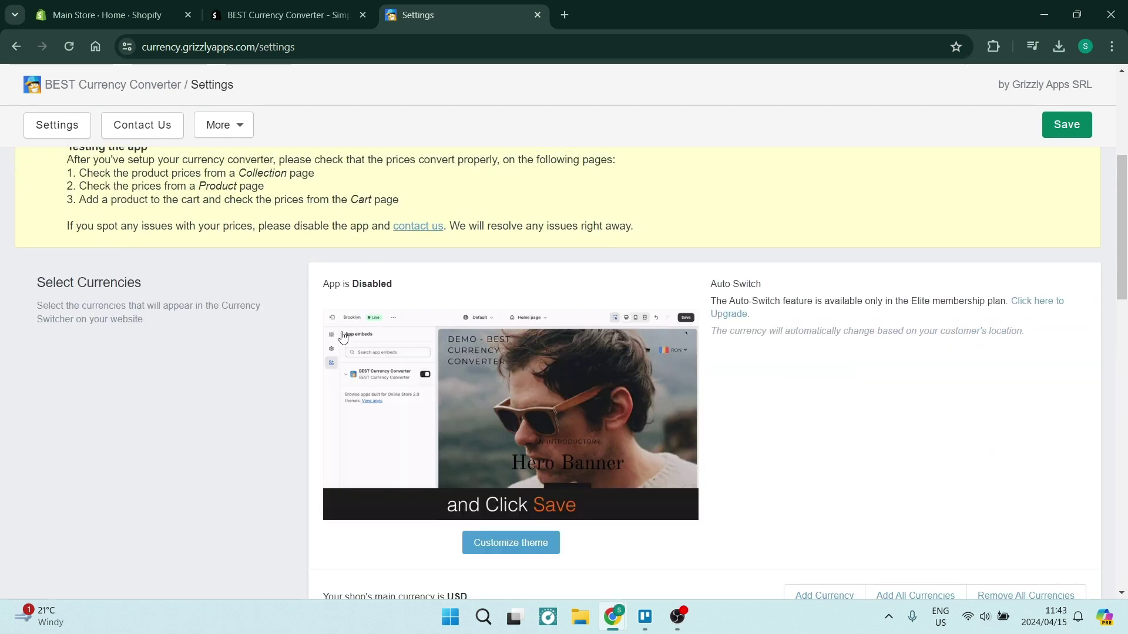
scroll(468, 265, down, 1)
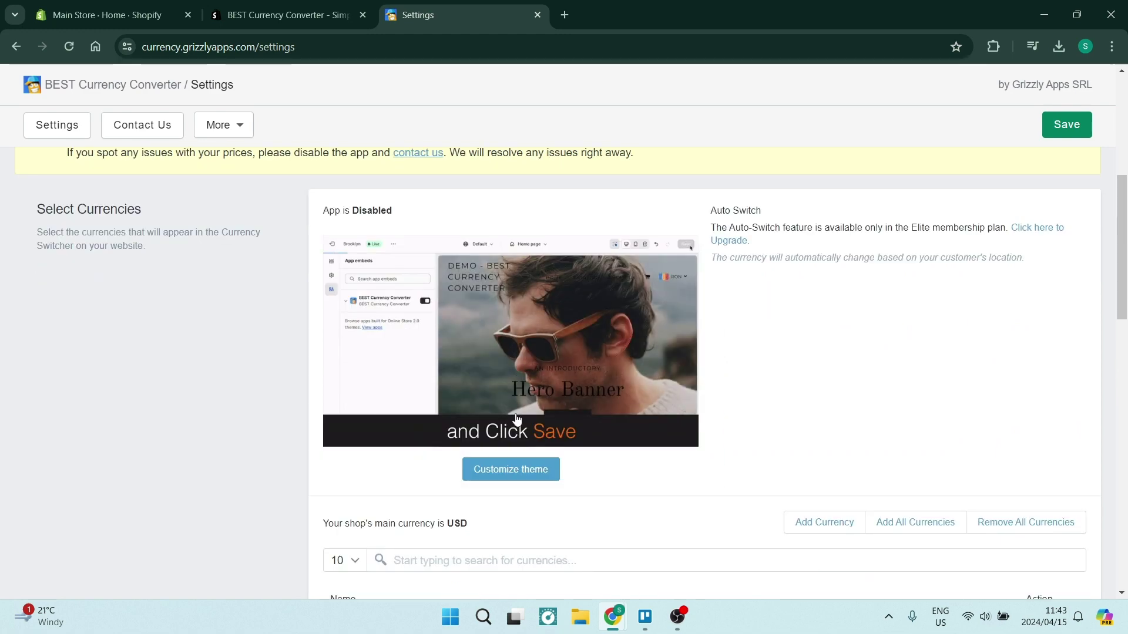
click(510, 469)
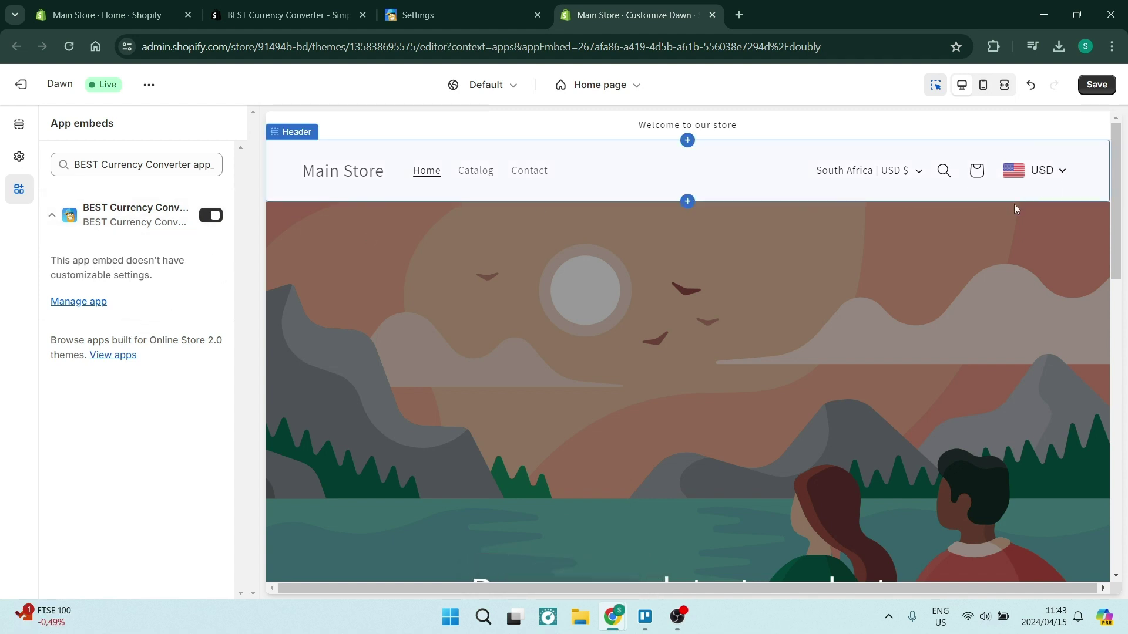
click(1093, 86)
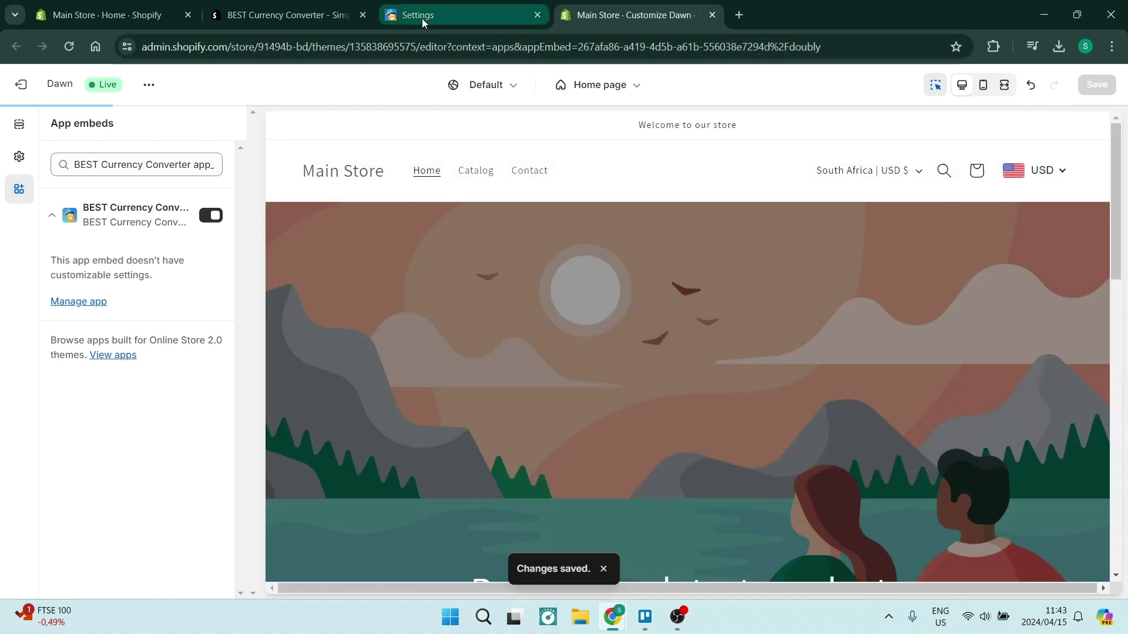
click(422, 18)
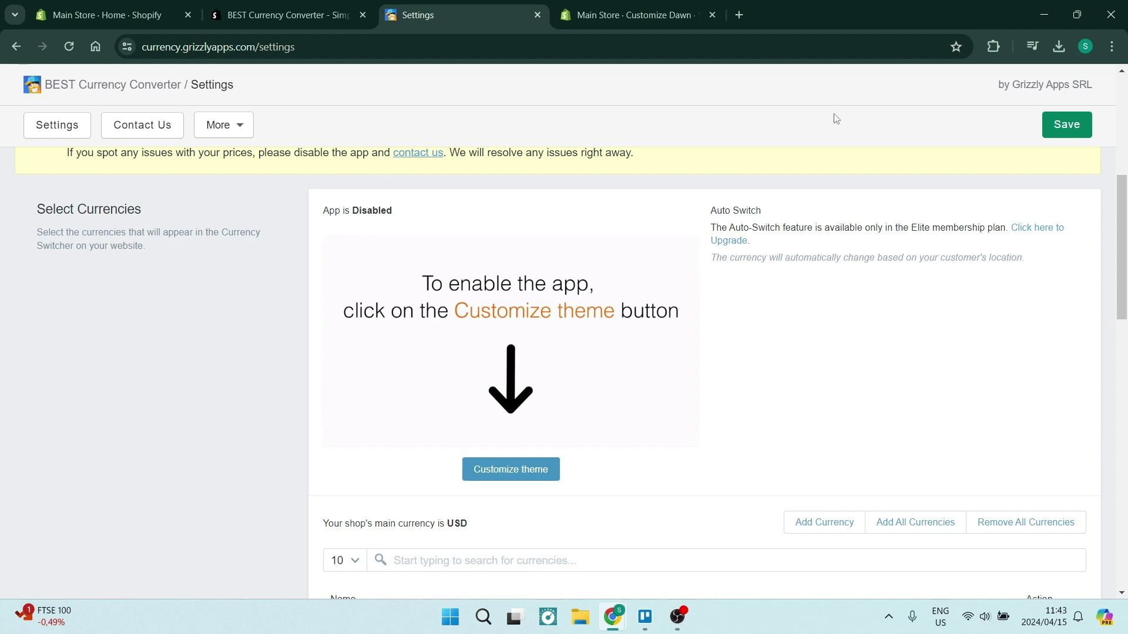
click(1067, 126)
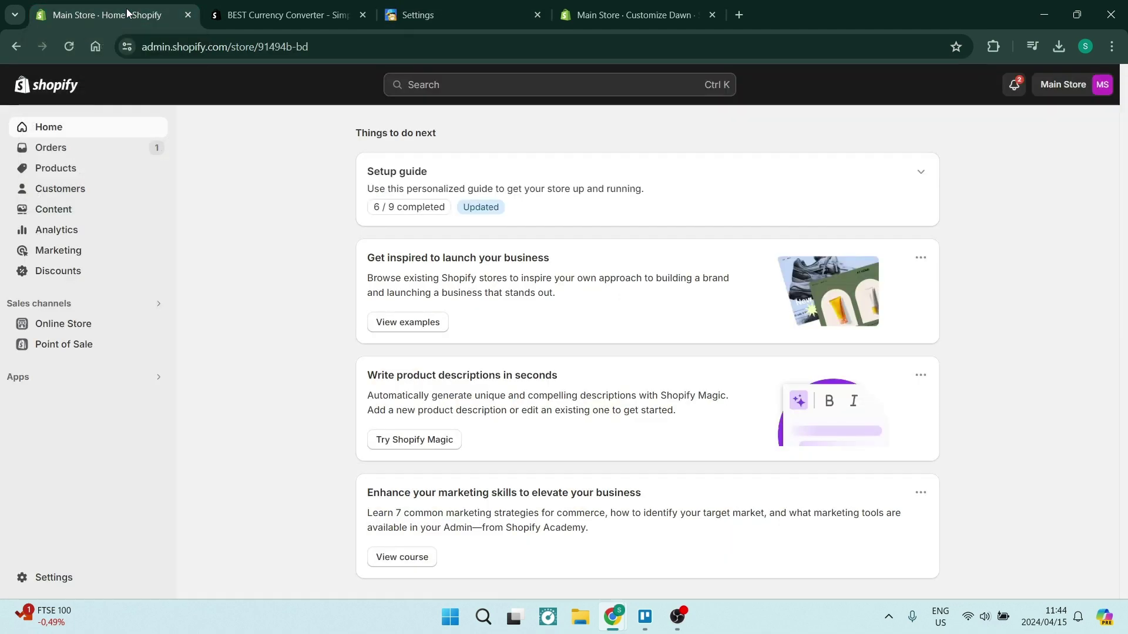
View the online store from the Shopify admin and examine the currencies offered by the USD switcher in the header
click(126, 8)
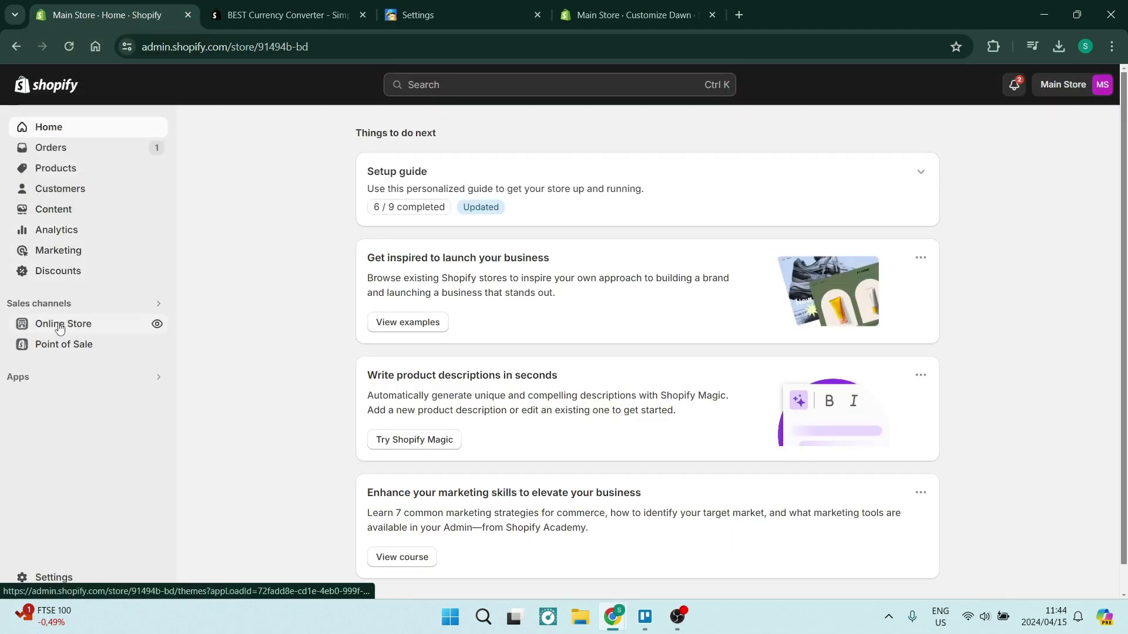
click(157, 325)
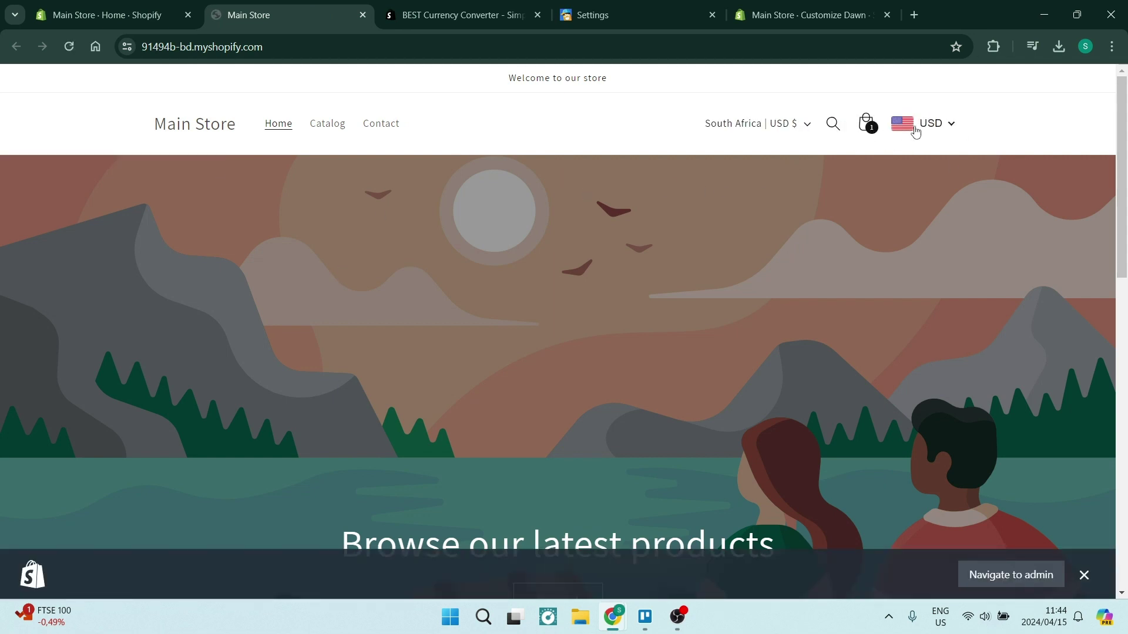
click(951, 124)
scroll(896, 182, down, 3)
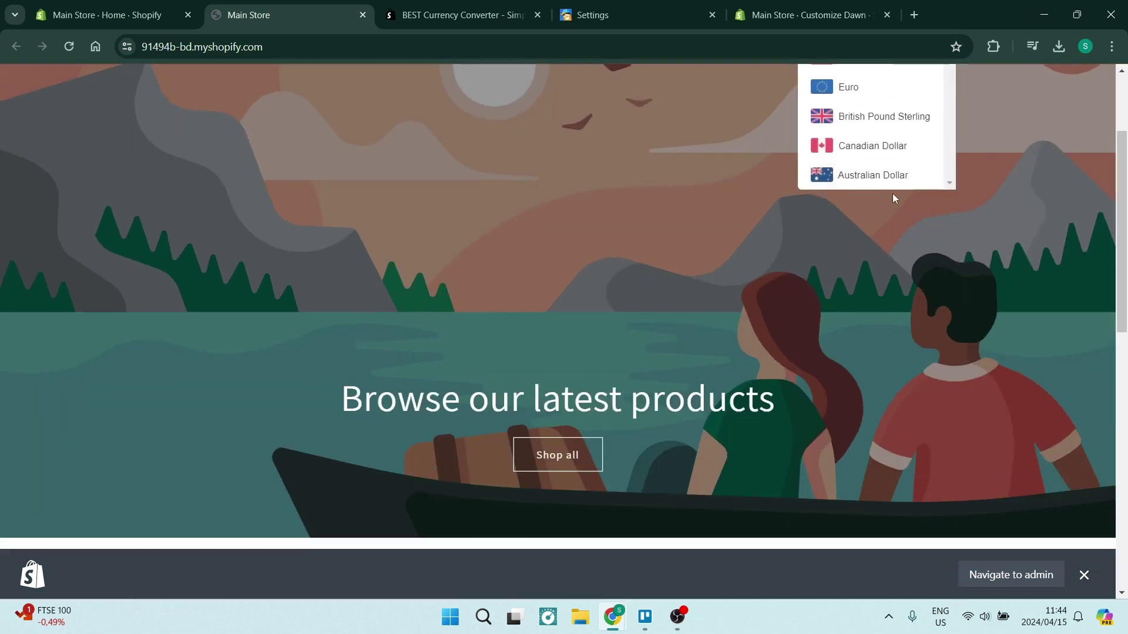
scroll(894, 194, up, 3)
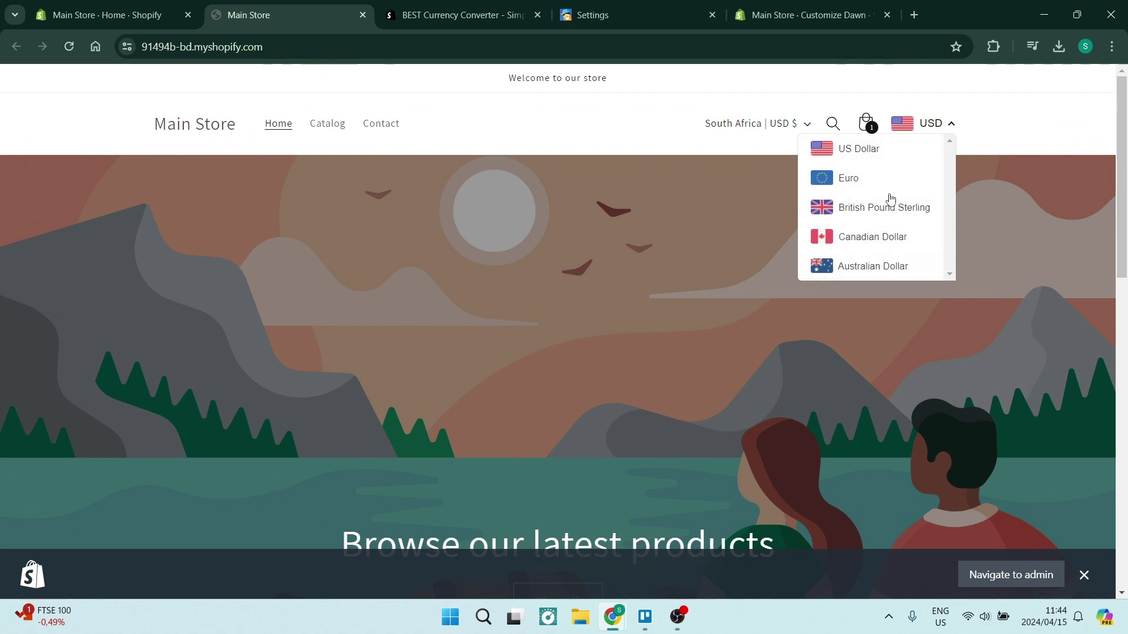
click(613, 144)
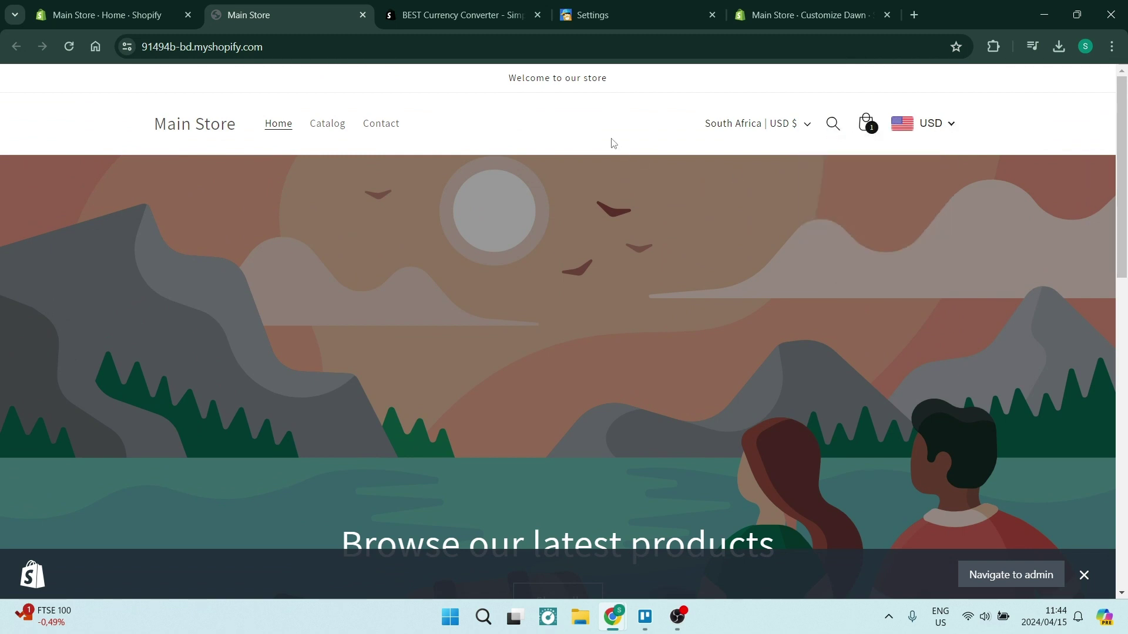